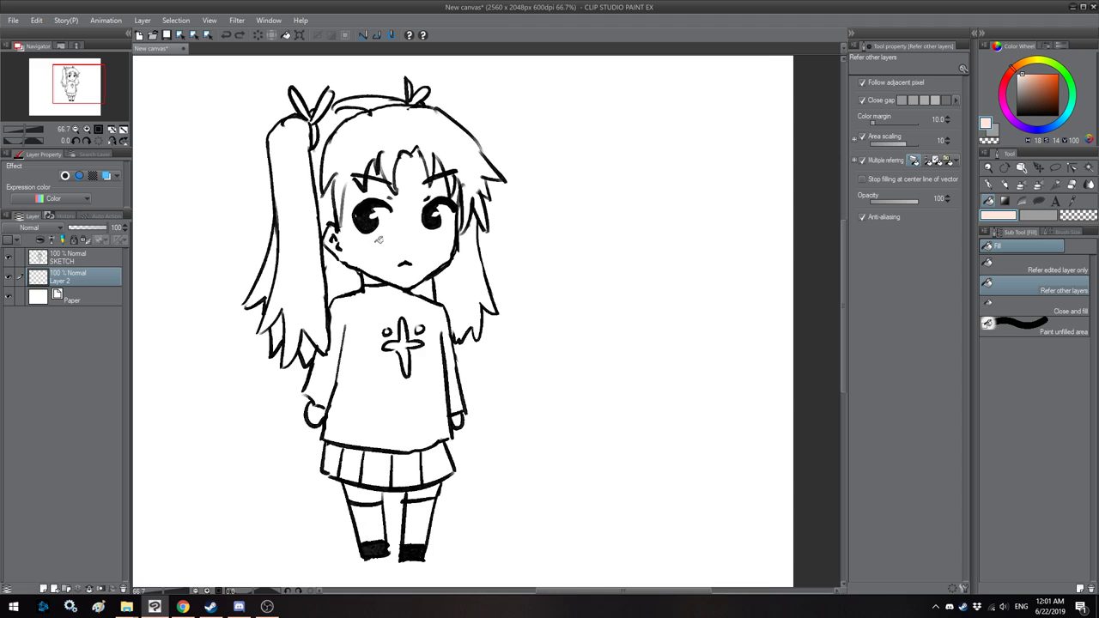
# - Fill the face and hands with the light skin colour and erase the skin colour that spilled over the hair
pyautogui.click(376, 239)
pyautogui.click(315, 410)
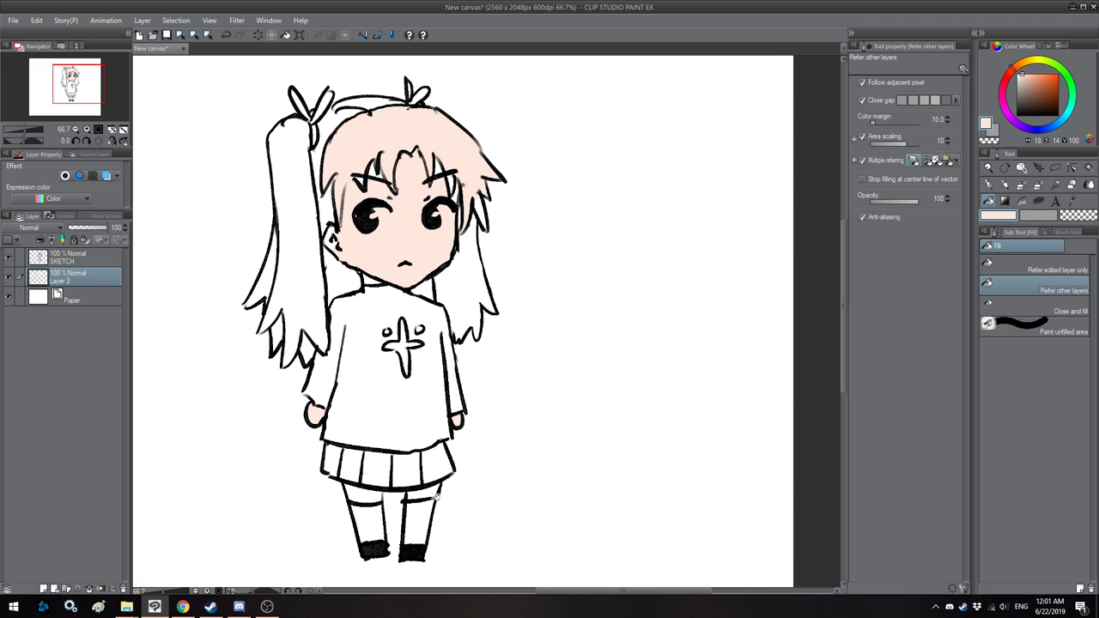
pyautogui.scroll(1, 443, 220)
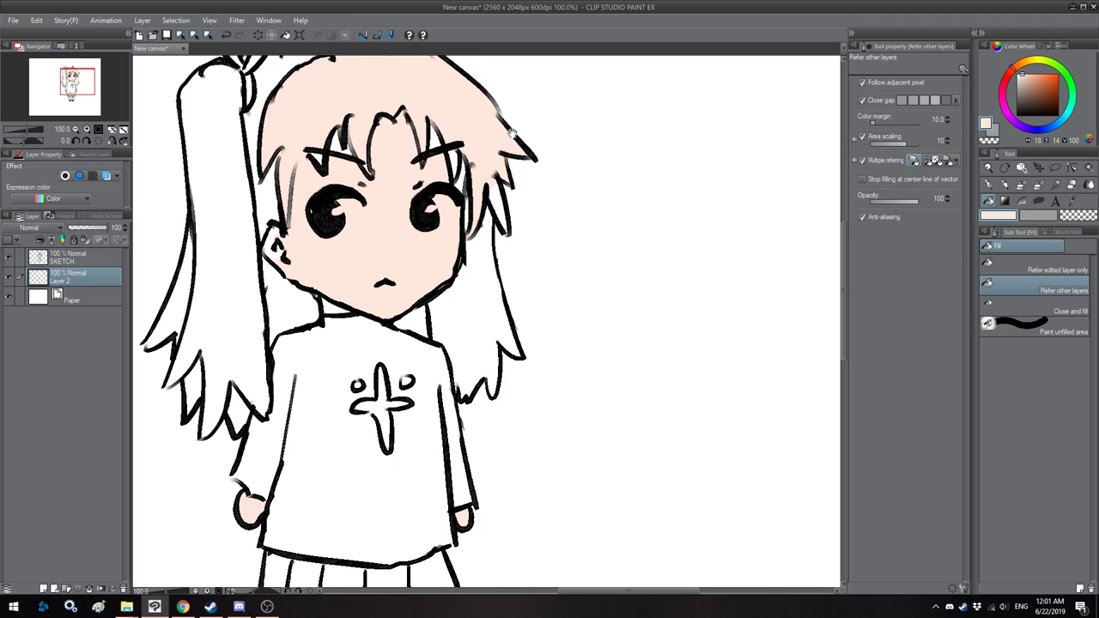
pyautogui.moveTo(511, 133)
pyautogui.mouseDown()
pyautogui.moveTo(544, 224)
pyautogui.moveTo(549, 321)
pyautogui.moveTo(525, 319)
pyautogui.mouseUp()
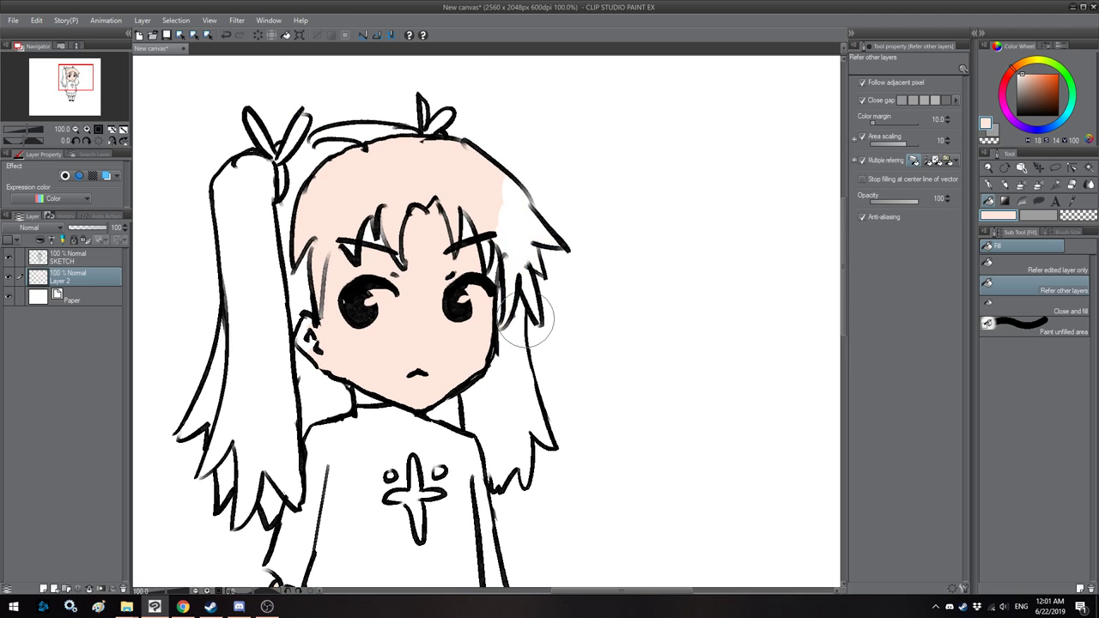
pyautogui.moveTo(515, 227)
pyautogui.mouseDown()
pyautogui.moveTo(505, 176)
pyautogui.moveTo(491, 178)
pyautogui.moveTo(500, 214)
pyautogui.moveTo(490, 189)
pyautogui.moveTo(496, 163)
pyautogui.moveTo(437, 153)
pyautogui.moveTo(390, 174)
pyautogui.moveTo(347, 160)
pyautogui.moveTo(306, 183)
pyautogui.moveTo(303, 277)
pyautogui.moveTo(322, 209)
pyautogui.moveTo(321, 227)
pyautogui.moveTo(362, 187)
pyautogui.moveTo(347, 233)
pyautogui.moveTo(337, 221)
pyautogui.moveTo(328, 243)
pyautogui.moveTo(348, 200)
pyautogui.moveTo(359, 213)
pyautogui.moveTo(385, 192)
pyautogui.moveTo(384, 230)
pyautogui.moveTo(399, 183)
pyautogui.moveTo(456, 205)
pyautogui.moveTo(435, 186)
pyautogui.mouseUp()
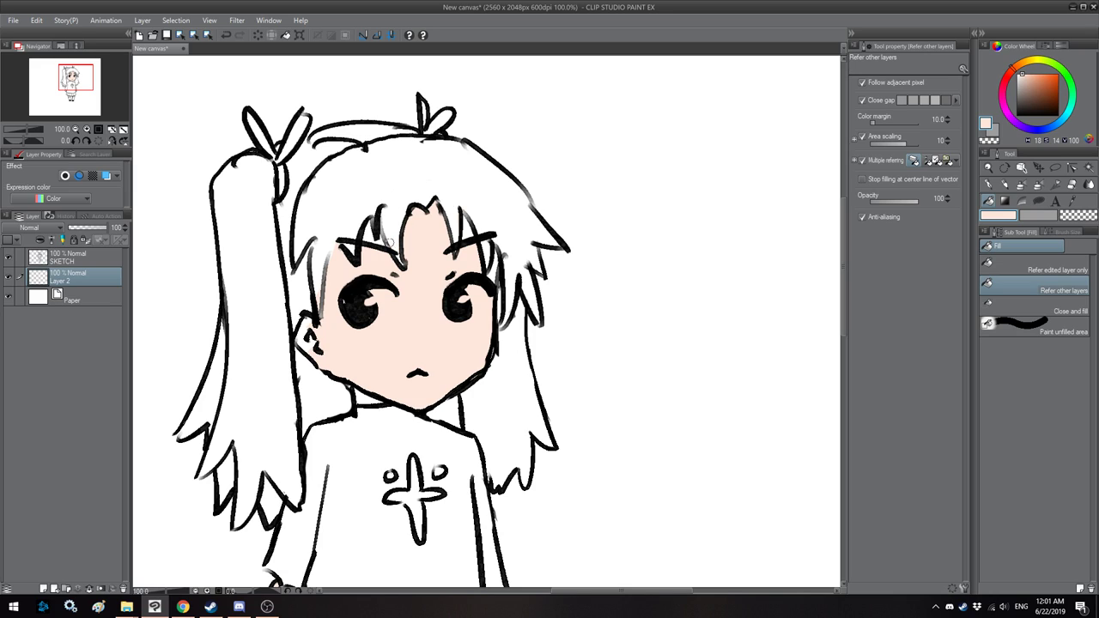
# - Paint the ear, neck and upper legs in the skin colour with the Concept1 brush at size 20
pyautogui.scroll(-1, 381, 223)
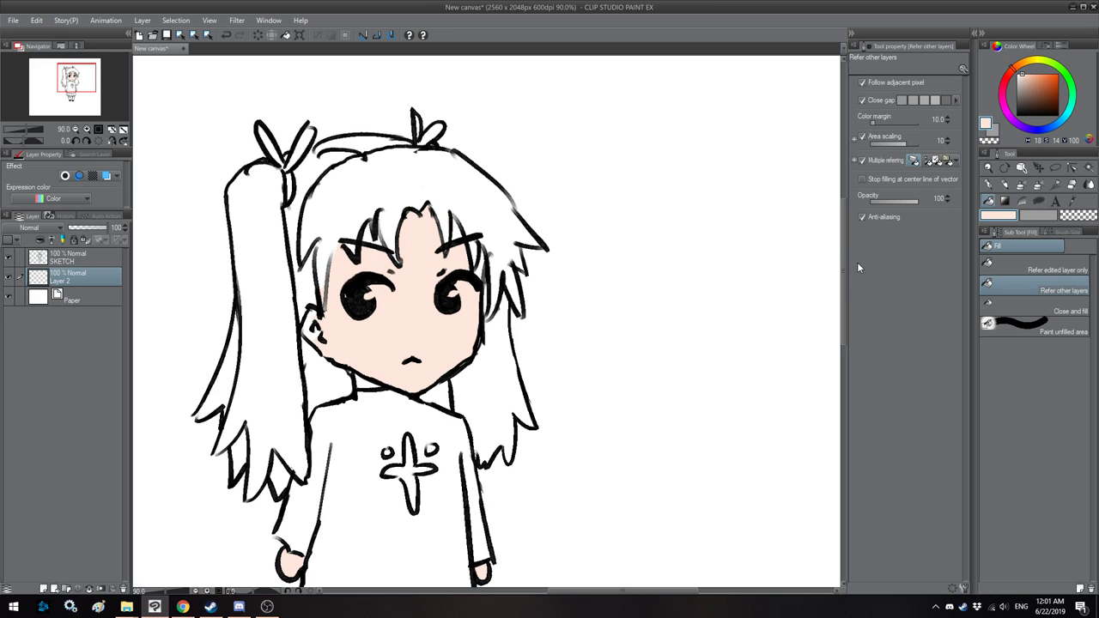
pyautogui.click(1021, 185)
pyautogui.press(']')
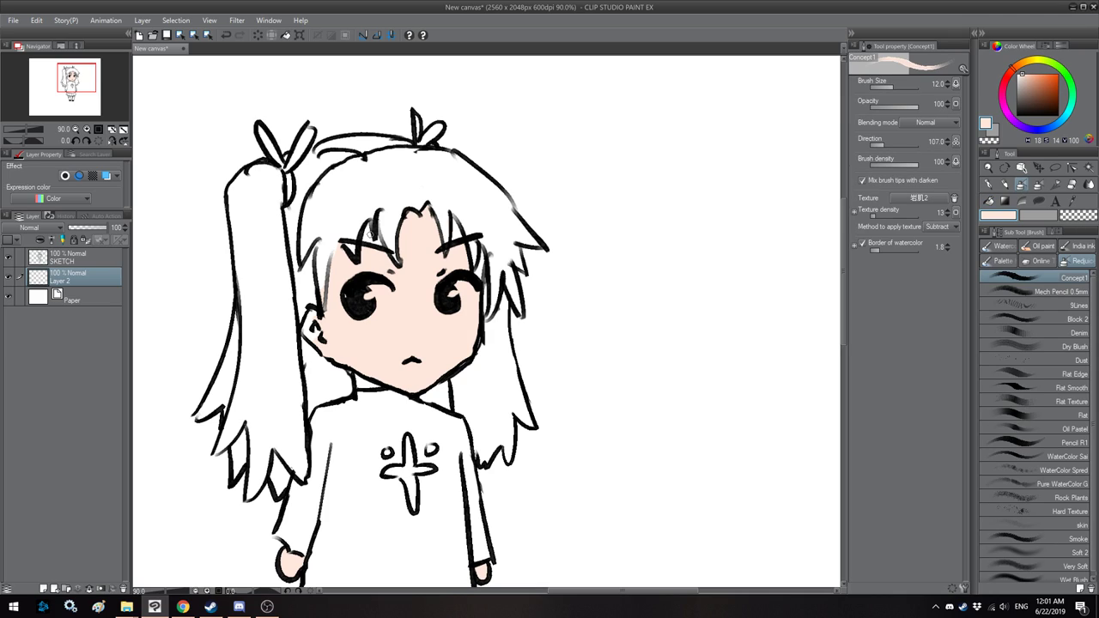
pyautogui.press(']')
pyautogui.press(']')
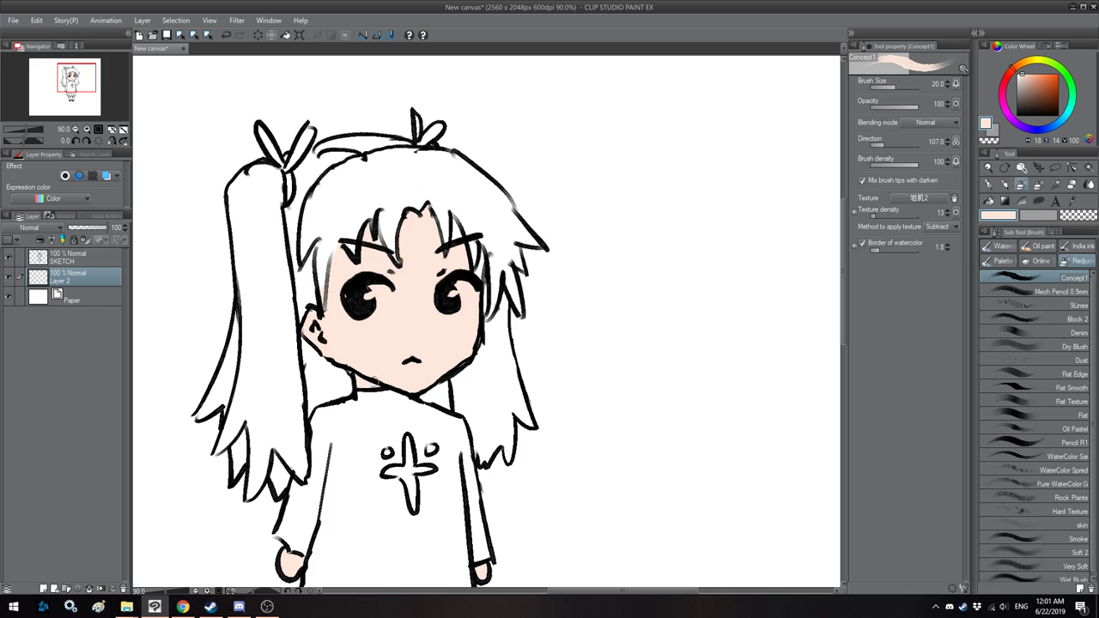
pyautogui.scroll(-2, 393, 375)
pyautogui.moveTo(393, 375); pyautogui.dragTo(401, 283)
pyautogui.scroll(-1, 400, 282)
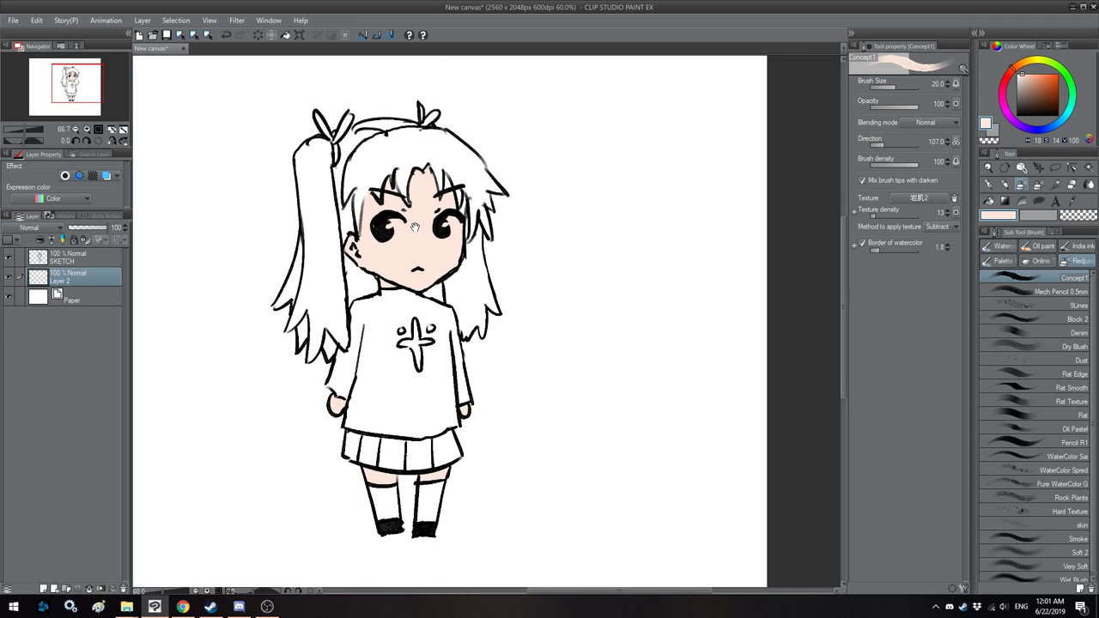
# - Rename the layer holding the skin colour to SKIN
pyautogui.moveTo(140, 281); pyautogui.dragTo(153, 284)
pyautogui.doubleClick(62, 279)
pyautogui.write('s')
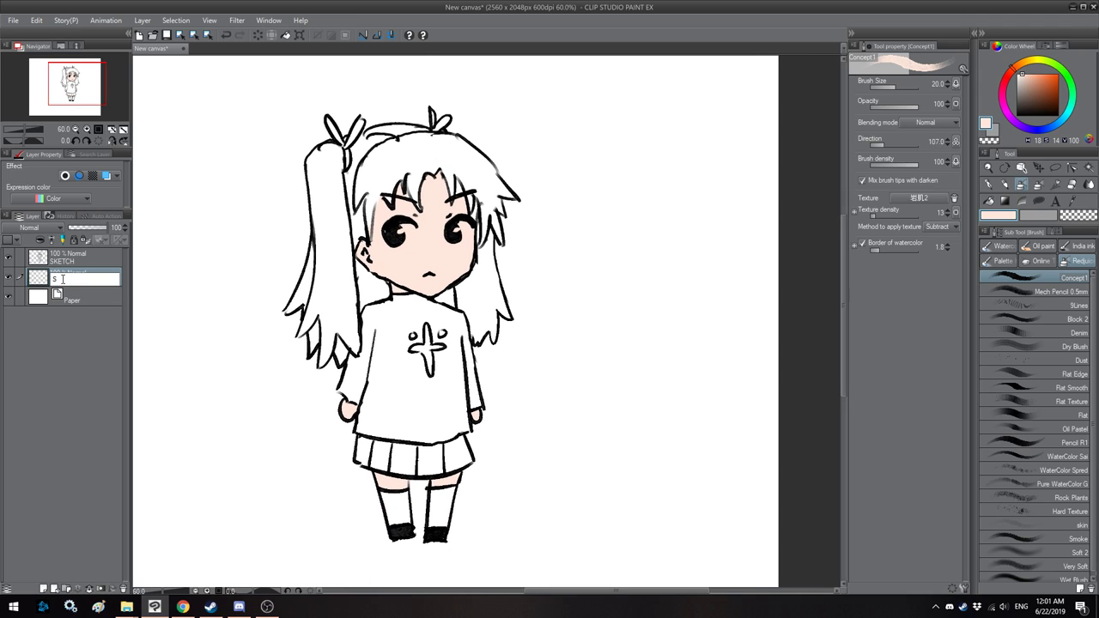
# - Add a new layer directly above Paper and name it hAIR
pyautogui.click(61, 297)
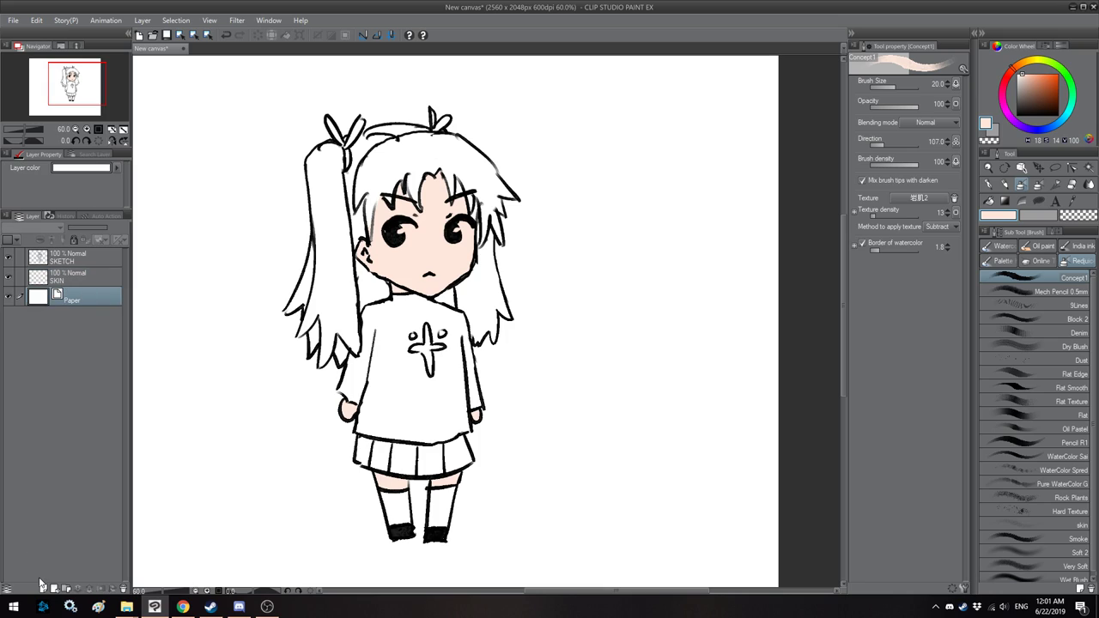
pyautogui.click(43, 590)
pyautogui.doubleClick(57, 301)
pyautogui.write('HA')
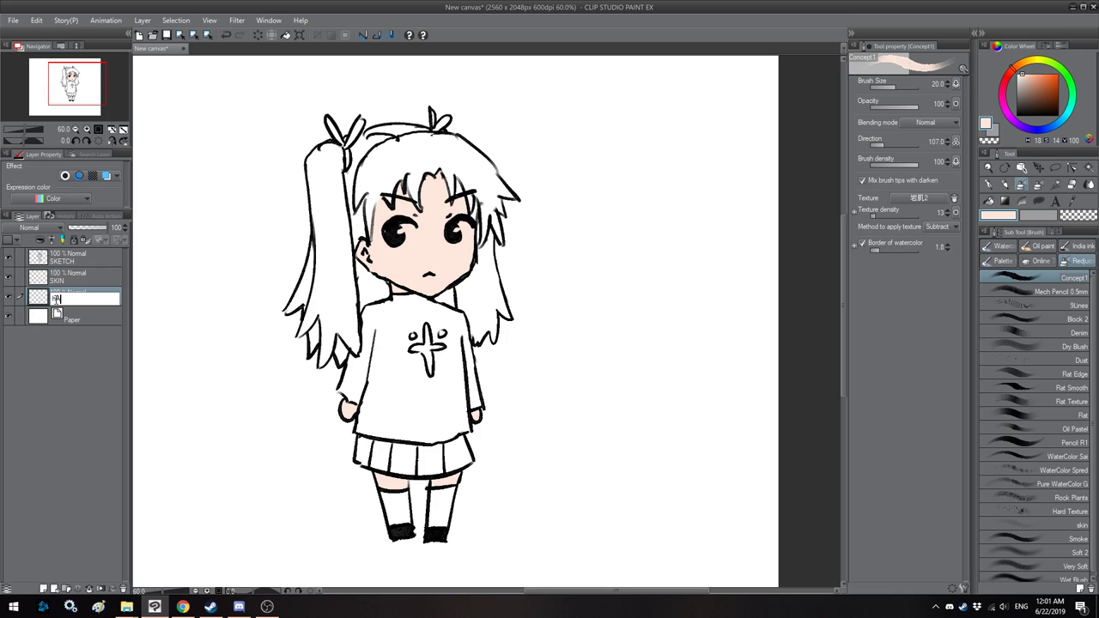
pyautogui.write('AIR')
pyautogui.press('Return')
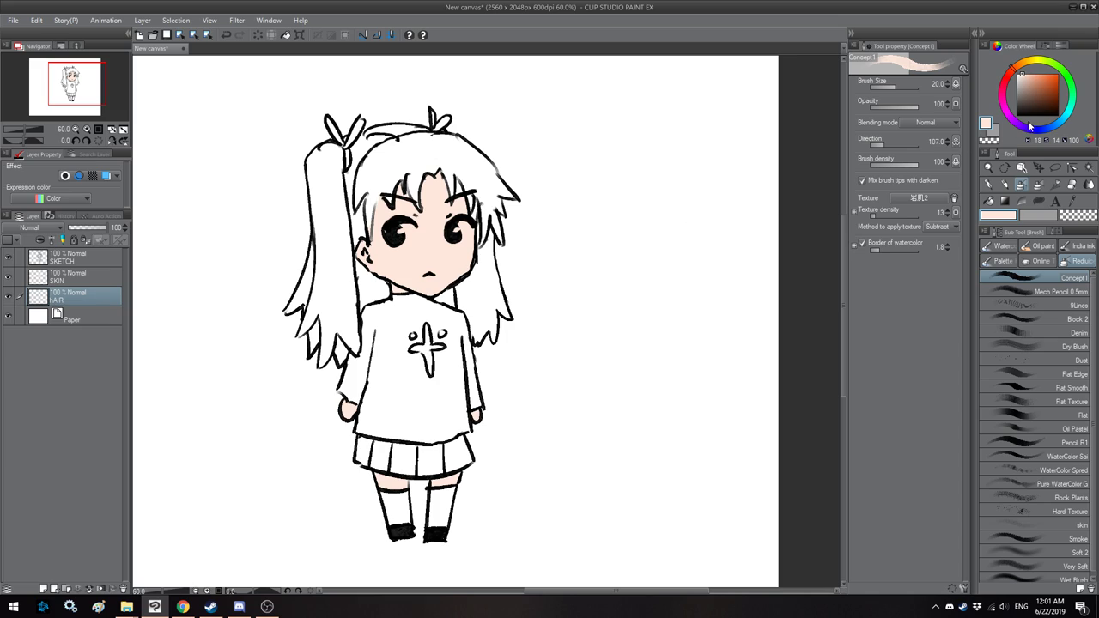
# - Fill the head hair, back hair and ponytails with a dark blue-grey of hue 205, saturation 11 and value 56
pyautogui.click(1009, 201)
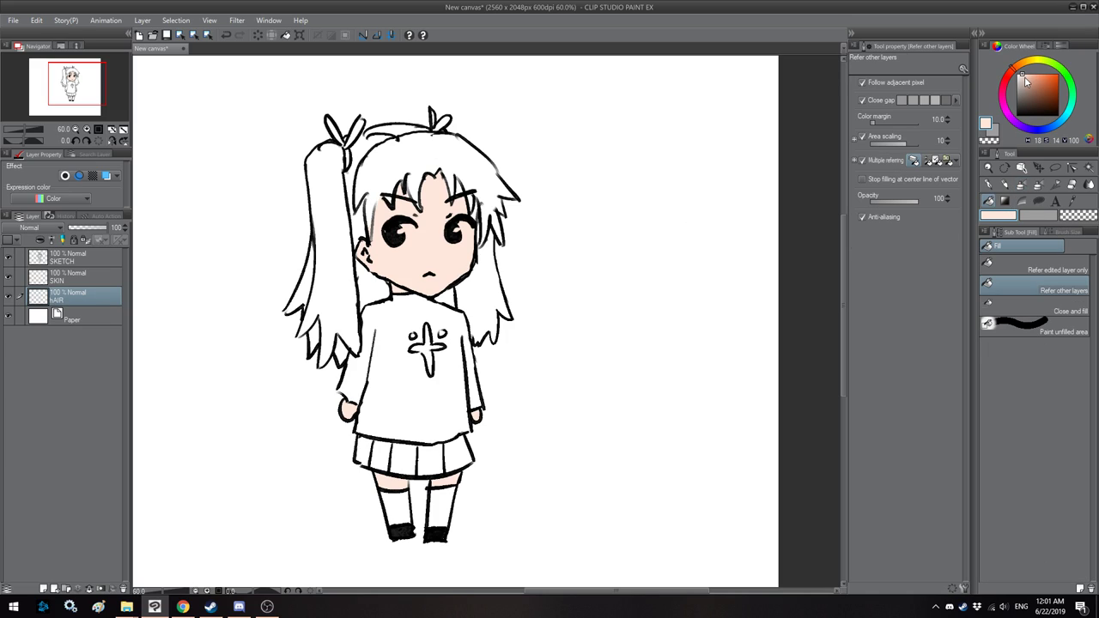
pyautogui.click(1058, 132)
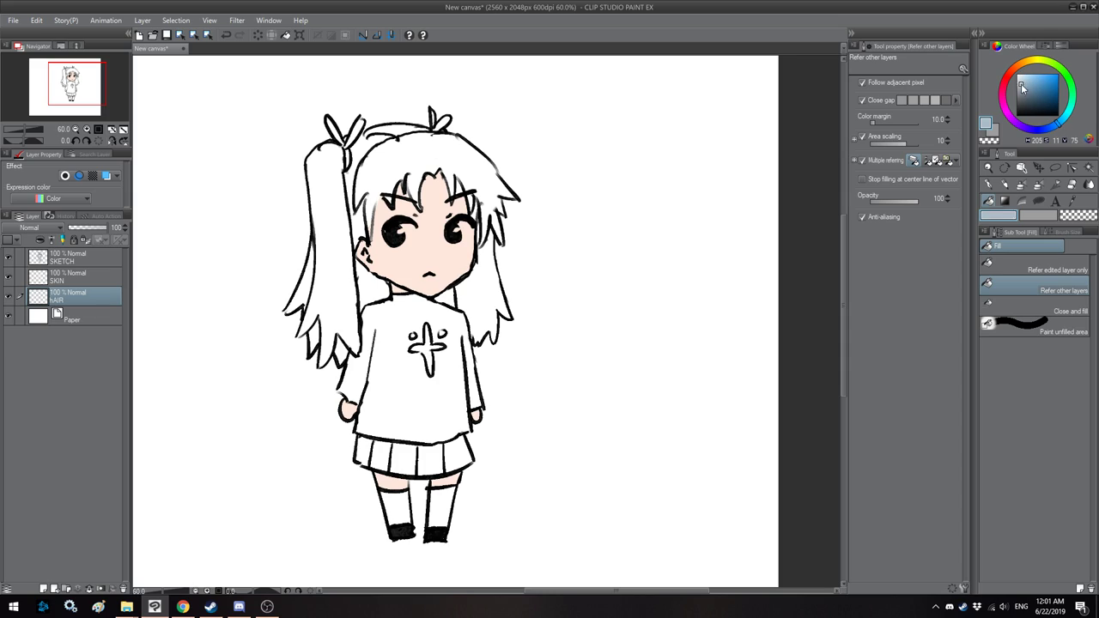
pyautogui.click(1022, 96)
pyautogui.click(490, 172)
pyautogui.click(496, 269)
pyautogui.click(371, 284)
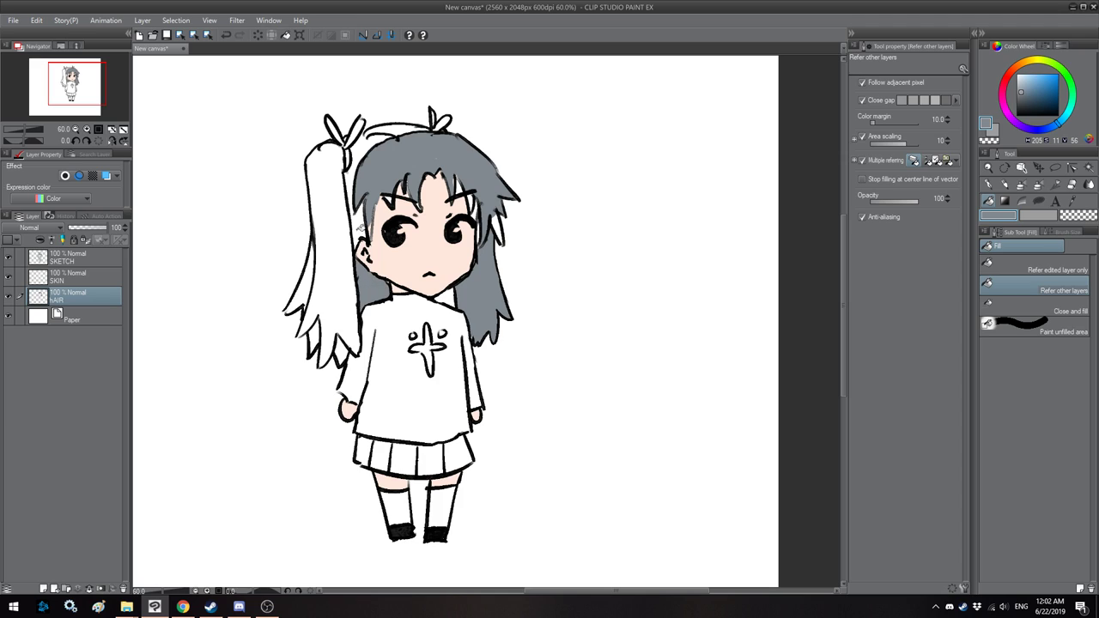
pyautogui.click(323, 248)
pyautogui.click(364, 146)
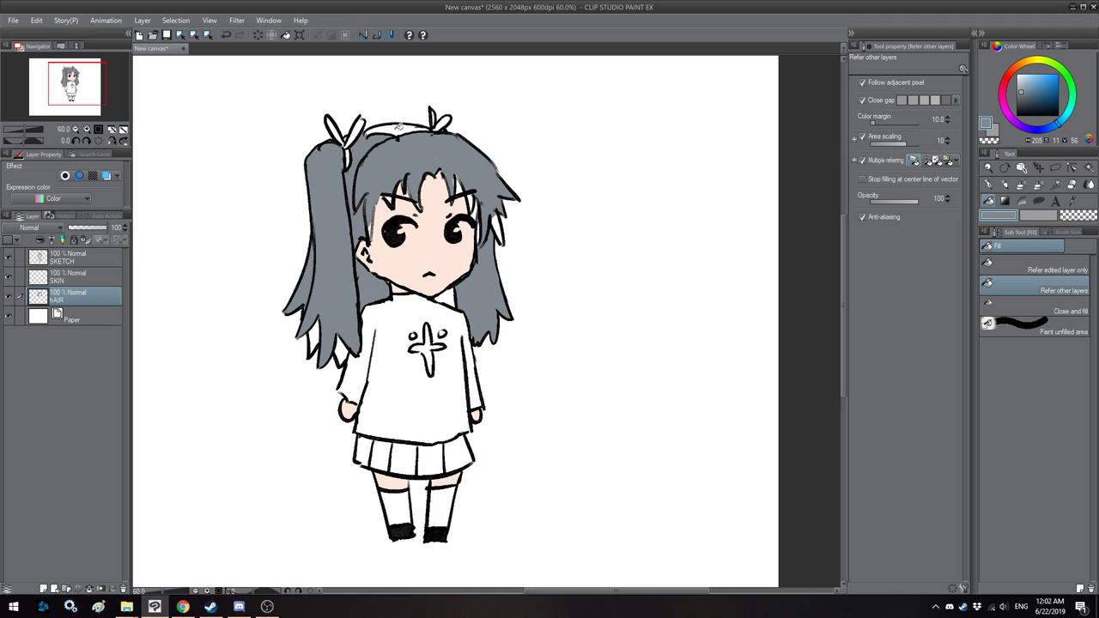
pyautogui.click(398, 127)
# - Paint the unfilled gaps in the bangs and left ponytail blue-grey with the Darker pencil at sizes 60 and 20
pyautogui.scroll(1, 440, 192)
pyautogui.press('h')
pyautogui.press('h')
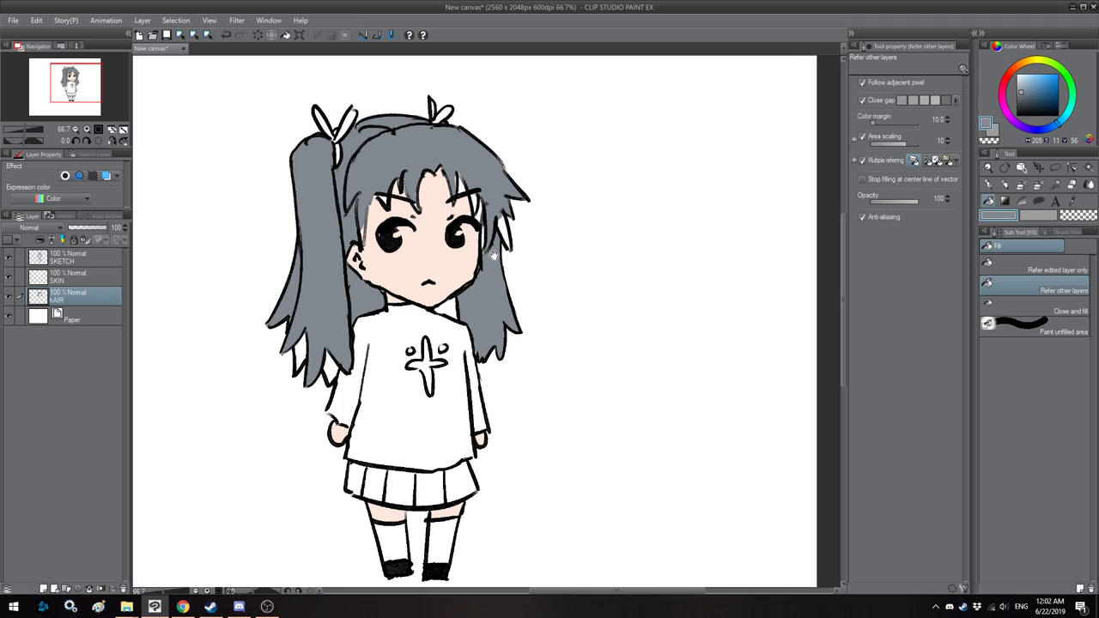
pyautogui.moveTo(493, 255); pyautogui.dragTo(531, 252)
pyautogui.click(1006, 186)
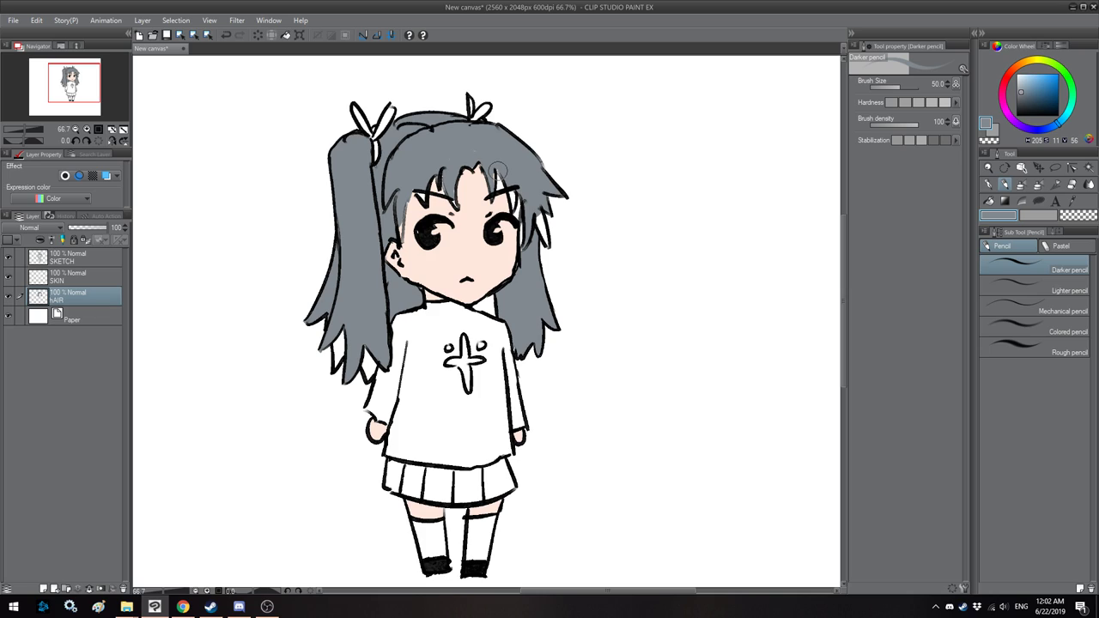
pyautogui.press(']')
pyautogui.moveTo(497, 171); pyautogui.dragTo(519, 238)
pyautogui.press('[')
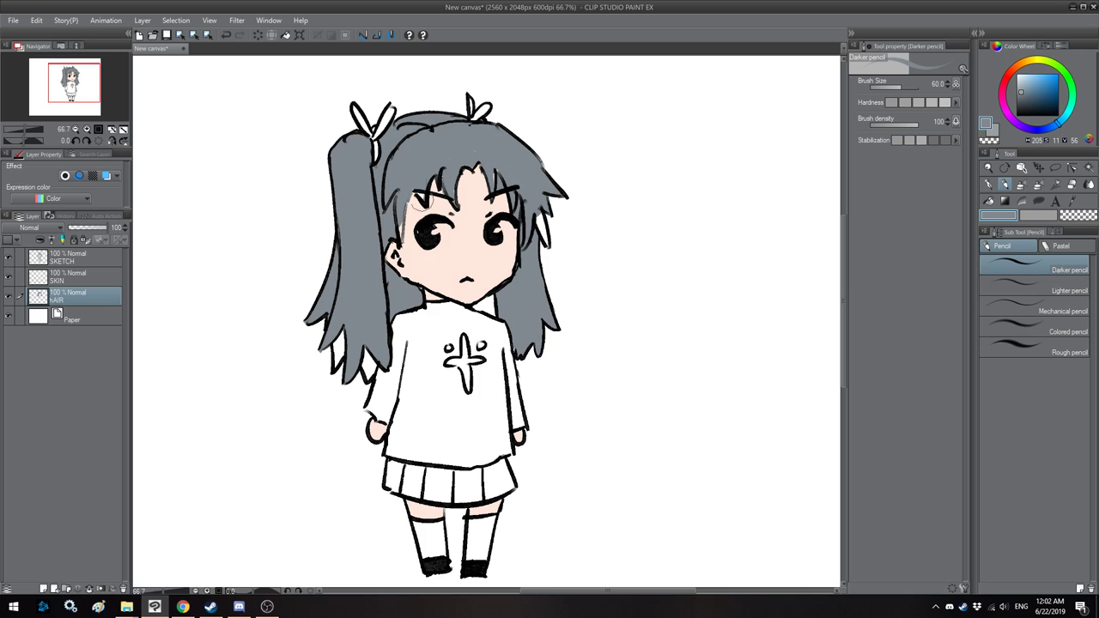
pyautogui.press('[')
pyautogui.press('[')
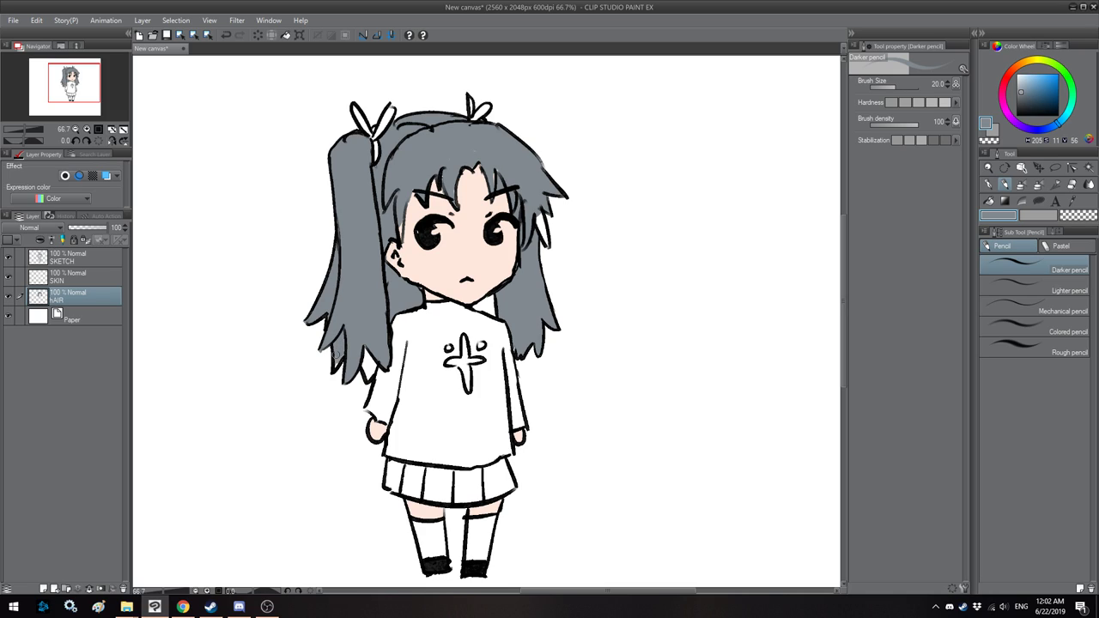
# - Paint the remaining white ponytail tips and the loose strand beside the face with the Concept1 brush at size 17
pyautogui.click(1021, 185)
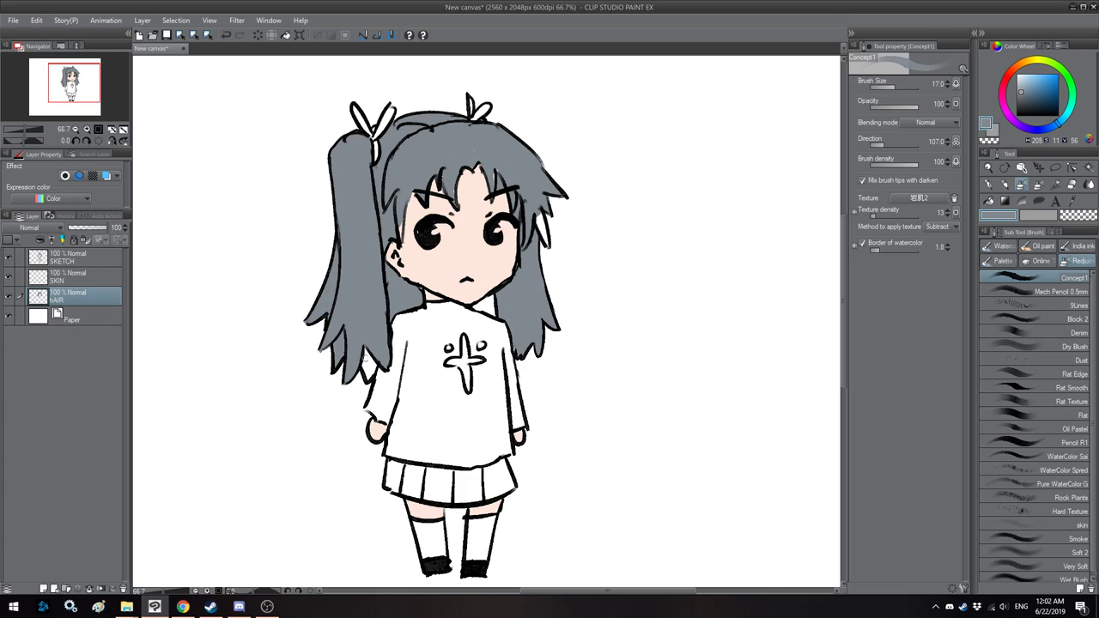
pyautogui.press(']')
pyautogui.moveTo(365, 347)
pyautogui.mouseDown()
pyautogui.moveTo(367, 374)
pyautogui.moveTo(372, 354)
pyautogui.mouseUp()
pyautogui.moveTo(542, 224); pyautogui.dragTo(540, 250)
pyautogui.press(']')
pyautogui.press('[')
# - Erase the hair colour from the small forehead gap between the strands above the right eyebrow
pyautogui.moveTo(497, 171); pyautogui.dragTo(498, 210)
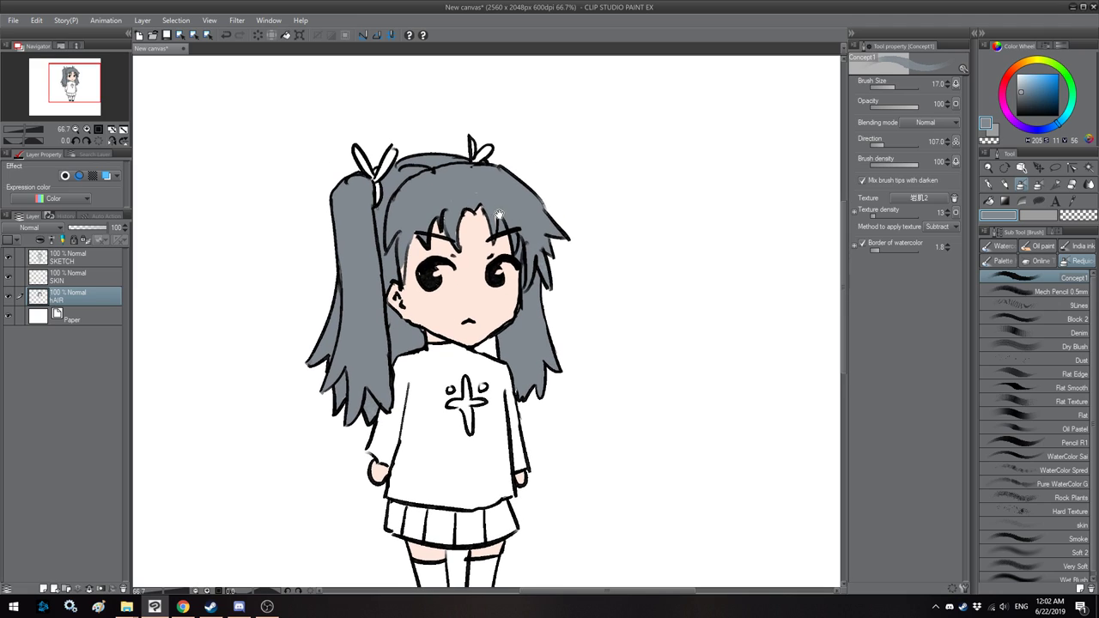
pyautogui.scroll(3, 491, 208)
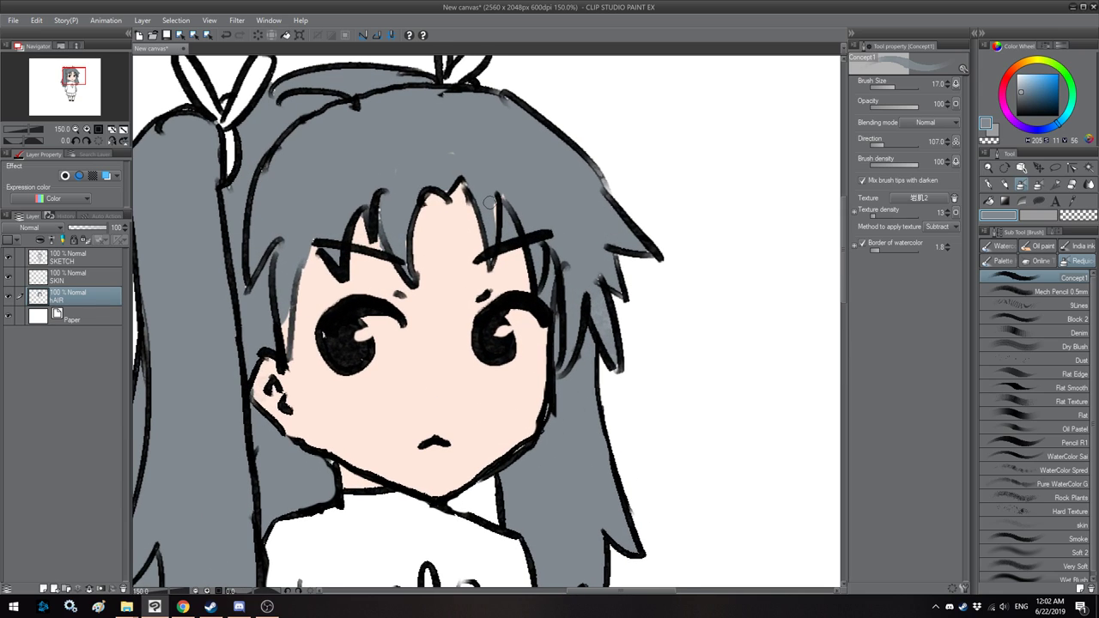
pyautogui.press('[')
pyautogui.press(']')
pyautogui.press(']')
pyautogui.press(']')
pyautogui.press(']')
pyautogui.press(']')
pyautogui.press(']')
pyautogui.press(']')
pyautogui.press(']')
pyautogui.moveTo(506, 211)
pyautogui.mouseDown()
pyautogui.moveTo(503, 238)
pyautogui.moveTo(510, 225)
pyautogui.mouseUp()
# - Paint the cleared forehead gap on the SKIN layer in the sampled skin colour with the brush at size 7
pyautogui.click(83, 276)
pyautogui.keyDown('alt'); pyautogui.click(468, 305); pyautogui.keyUp('alt')
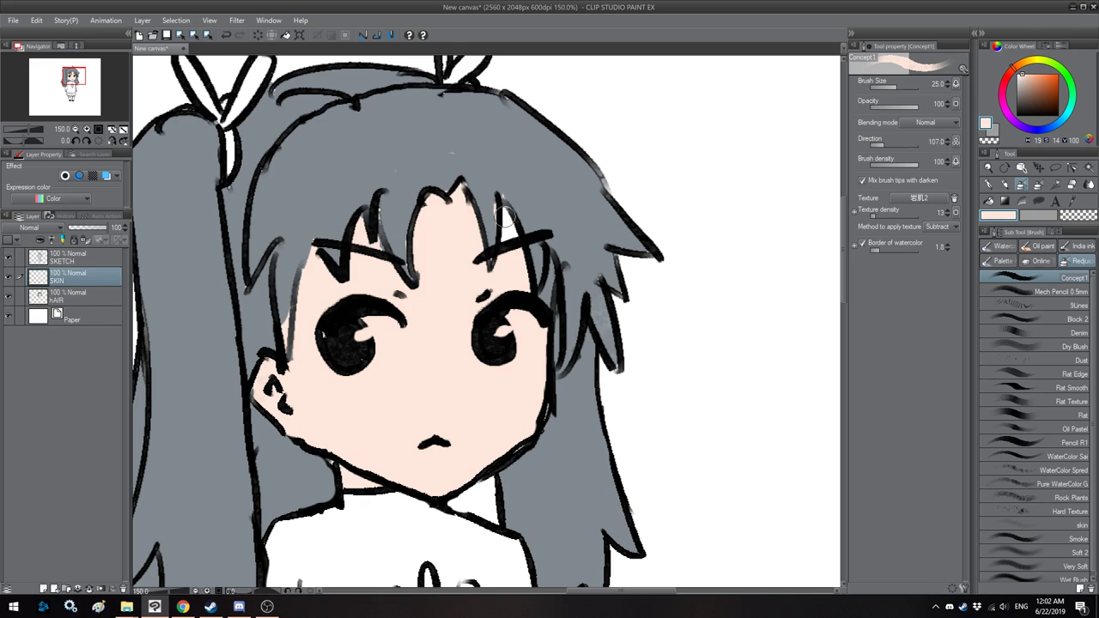
pyautogui.press('[')
pyautogui.press('[')
pyautogui.press('[')
pyautogui.press('[')
pyautogui.press('[')
pyautogui.press('[')
pyautogui.press('[')
pyautogui.moveTo(504, 214); pyautogui.dragTo(505, 241)
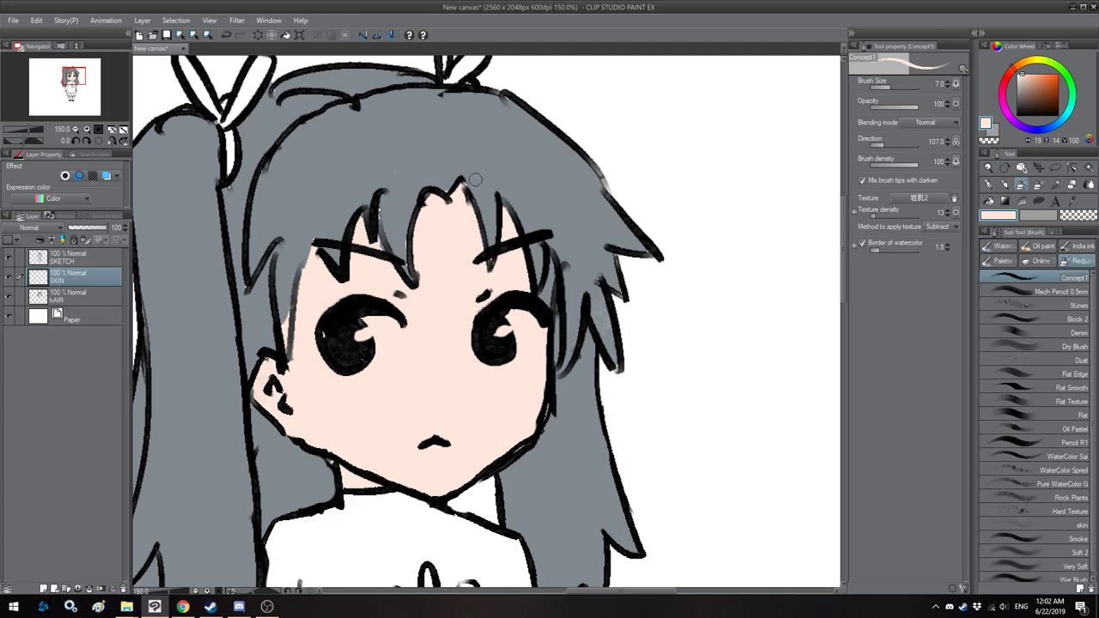
# - Touch up the skin along the hairline above the ear with the brush at size 8
pyautogui.press(']')
pyautogui.moveTo(273, 311); pyautogui.dragTo(283, 326)
pyautogui.scroll(-2, 288, 266)
pyautogui.moveTo(368, 199); pyautogui.dragTo(388, 197)
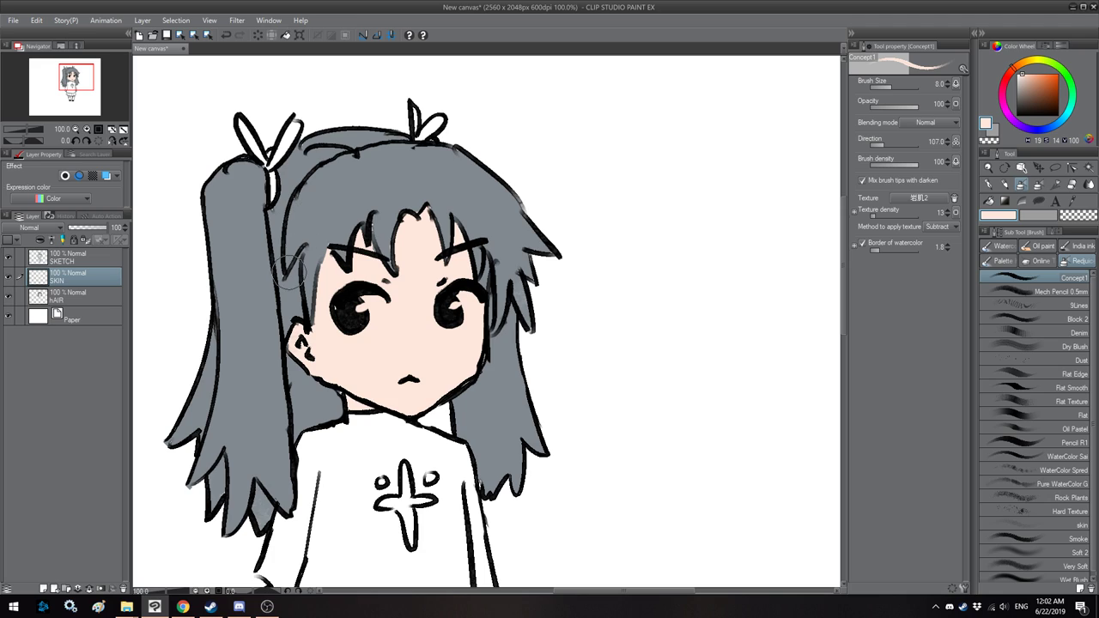
# - Paint the missing hair areas around the neck on the hAIR layer with the sampled blue-grey and an enlarged brush
pyautogui.hotkey('ctrl', '-')
pyautogui.moveTo(321, 310); pyautogui.dragTo(436, 263)
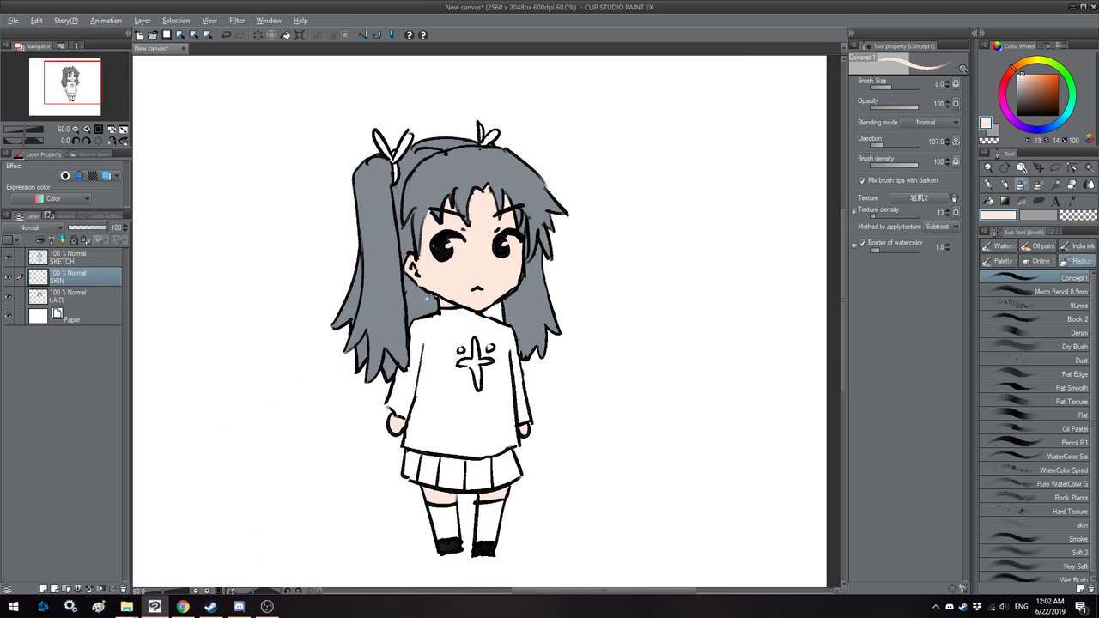
pyautogui.keyDown('alt'); pyautogui.click(421, 298); pyautogui.keyUp('alt')
pyautogui.click(82, 300)
pyautogui.press(']')
pyautogui.press(']')
pyautogui.press(']')
pyautogui.press(']')
pyautogui.press(']')
pyautogui.press(']')
pyautogui.press(']')
pyautogui.press(']')
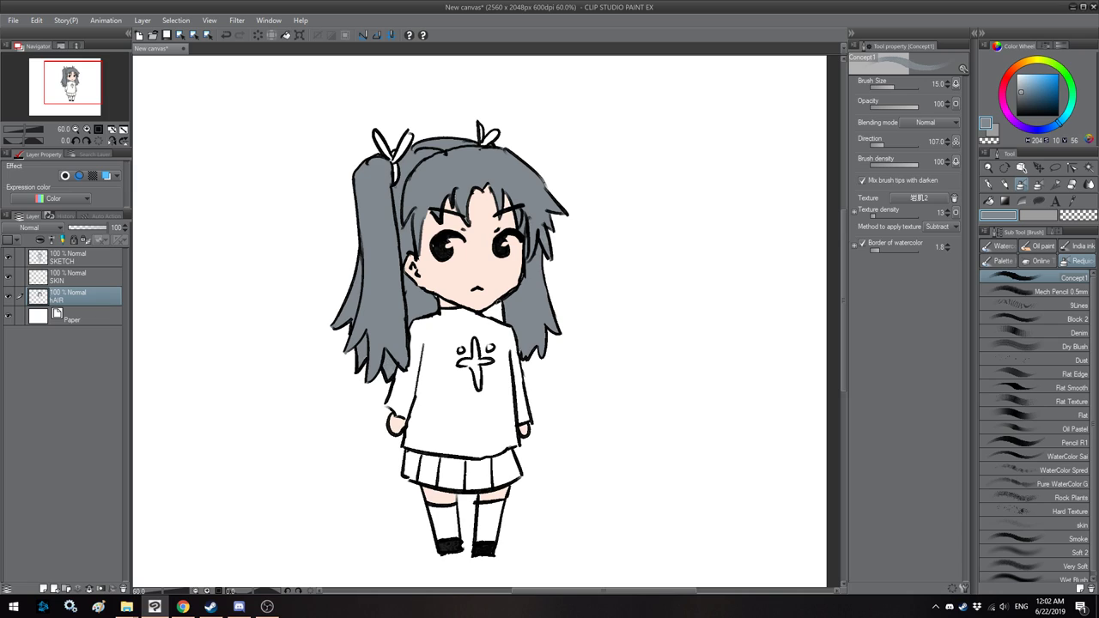
pyautogui.moveTo(498, 305); pyautogui.dragTo(483, 303)
# - Choose a muted red of hue 356, saturation 42 and value 67, and add a layer named shirt above Paper
pyautogui.click(1006, 82)
pyautogui.click(1033, 88)
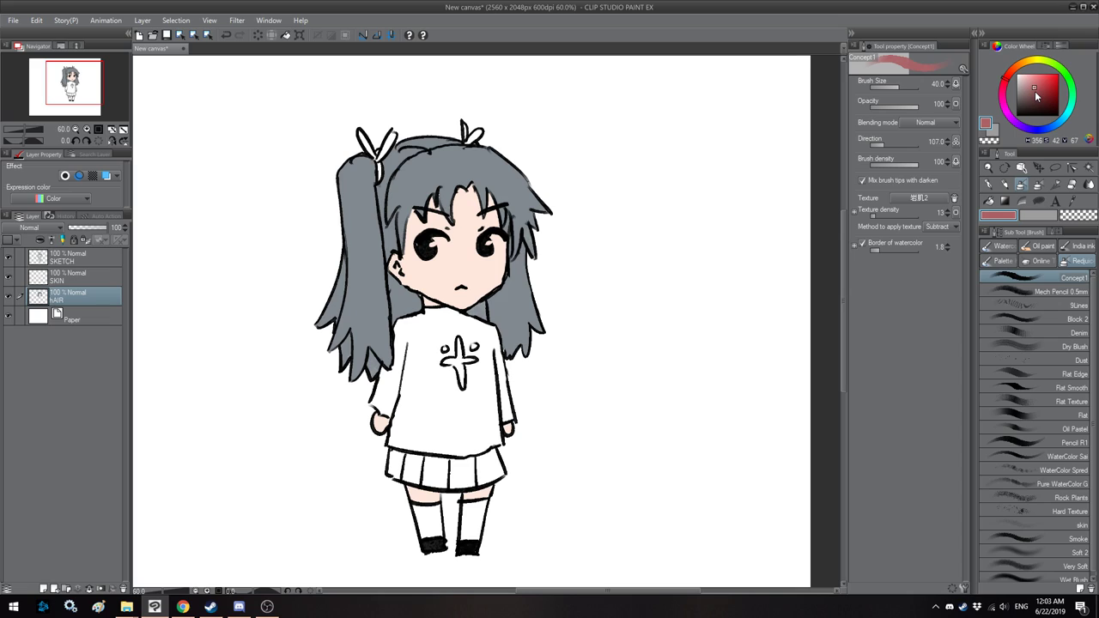
pyautogui.click(93, 319)
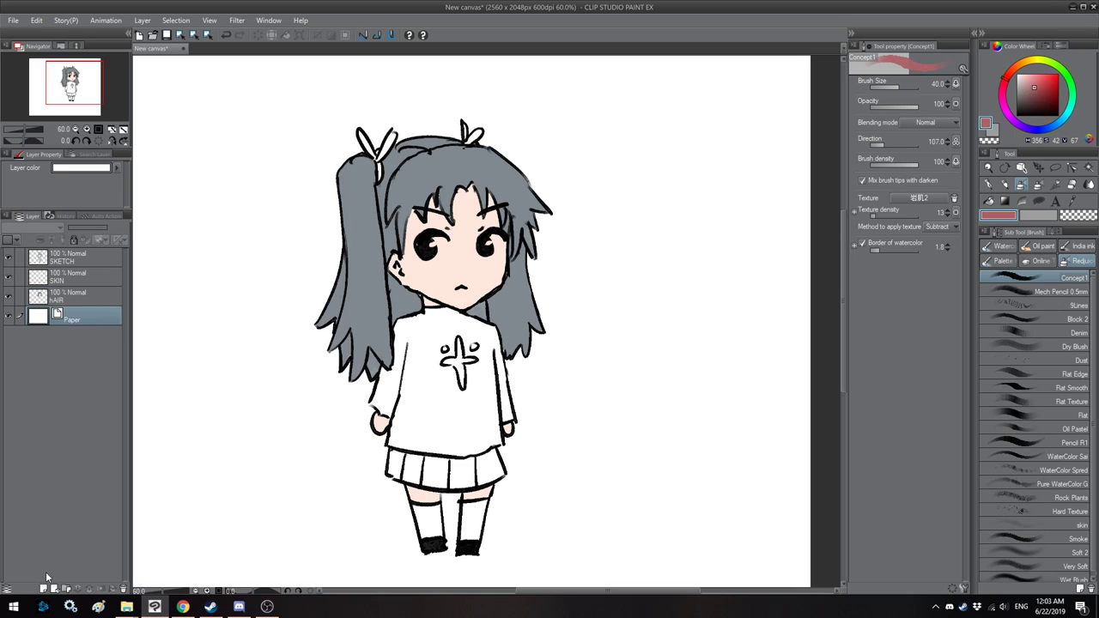
pyautogui.click(43, 589)
pyautogui.doubleClick(56, 321)
pyautogui.write('sh')
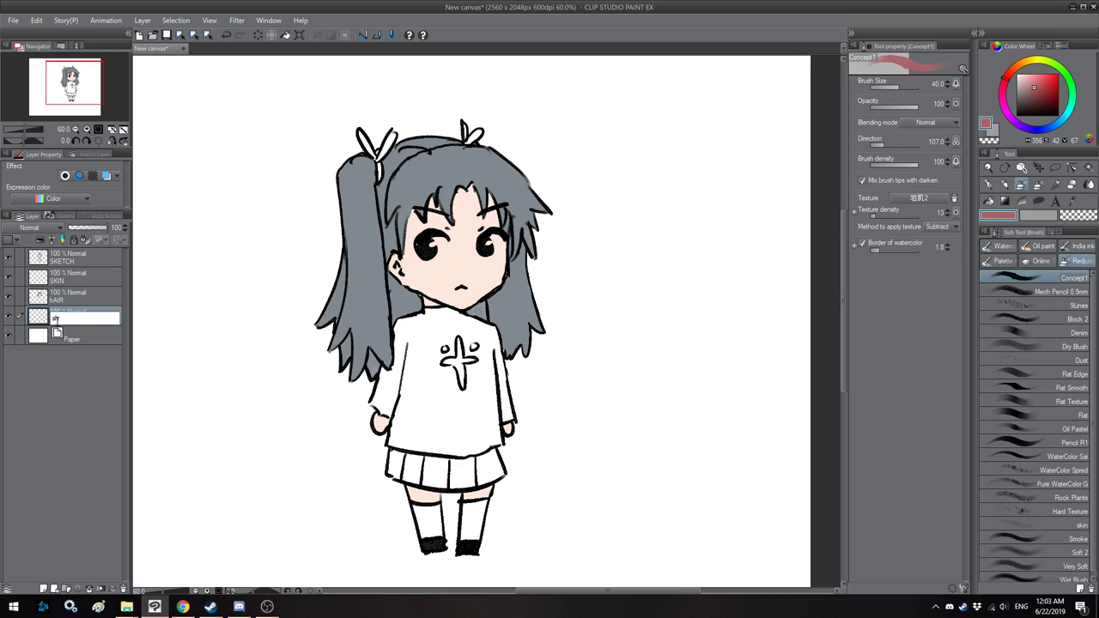
pyautogui.write('irt')
pyautogui.press('Return')
# - Fill the shirt body and sleeves with the muted red, leaving the cross emblem and its dots white
pyautogui.click(989, 202)
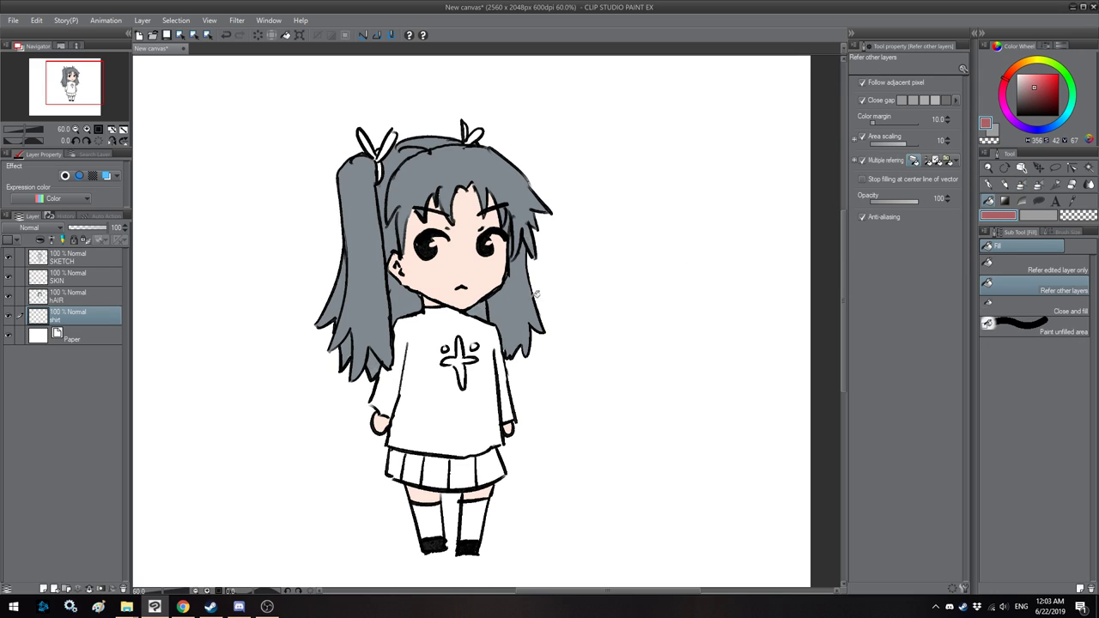
pyautogui.click(432, 371)
pyautogui.scroll(5, 479, 386)
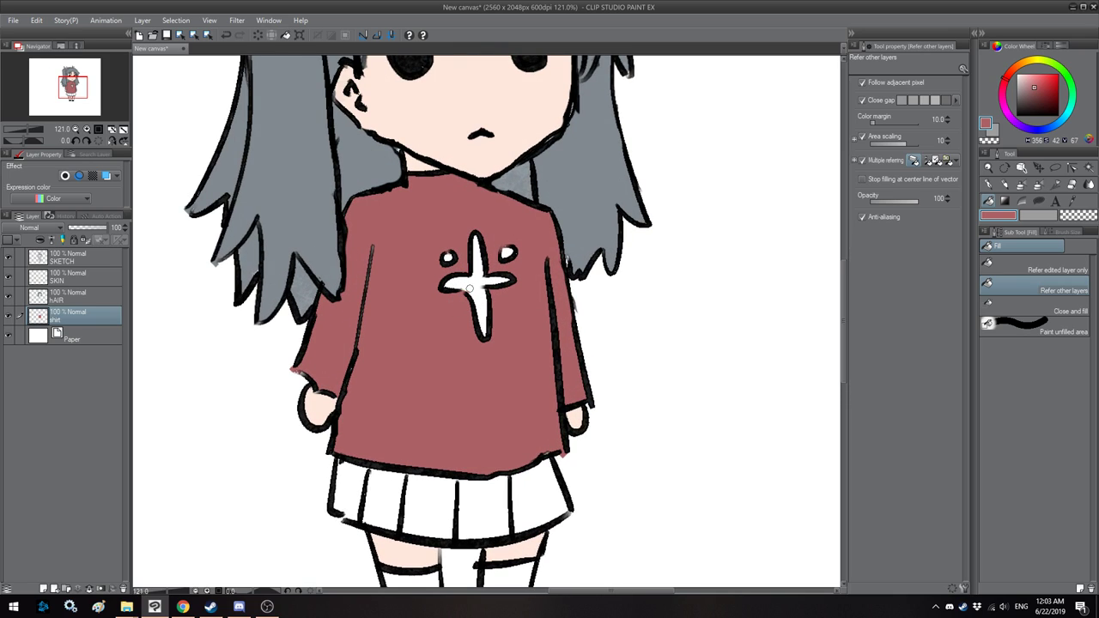
pyautogui.scroll(-4, 471, 289)
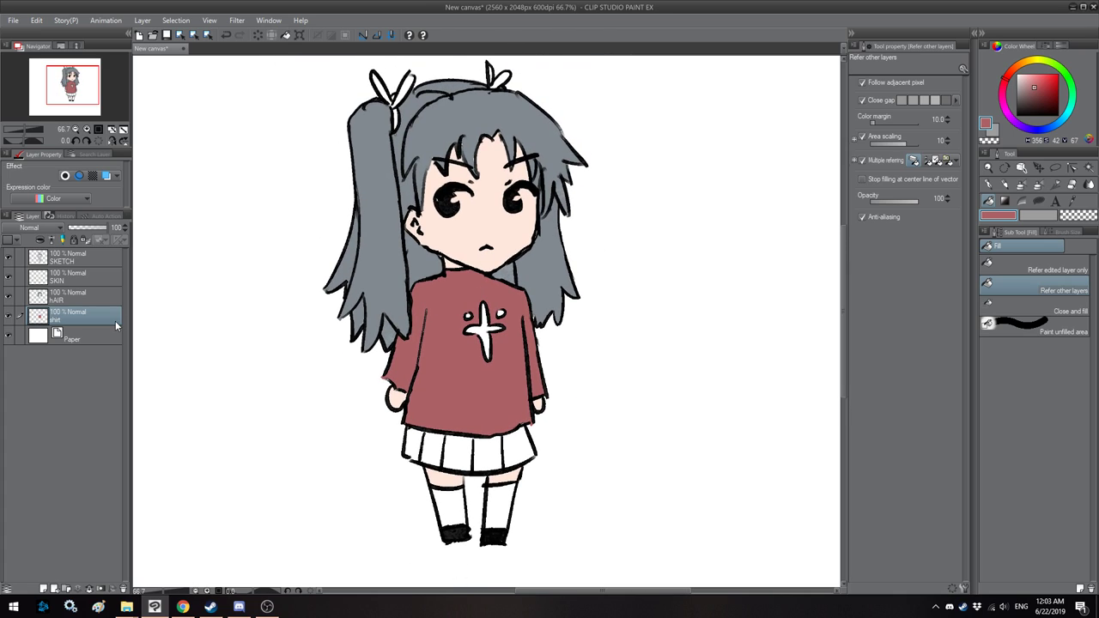
# - Add a layer named skirt directly above Paper and sample the blue-grey hair colour
pyautogui.click(86, 336)
pyautogui.click(44, 589)
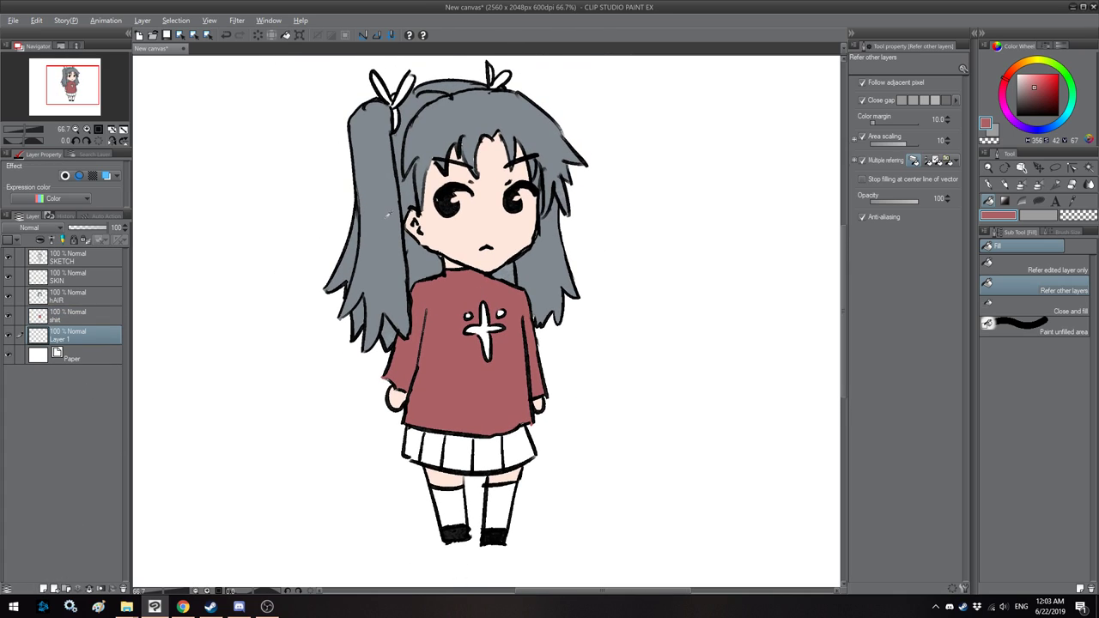
pyautogui.keyDown('alt'); pyautogui.click(388, 214); pyautogui.keyUp('alt')
pyautogui.doubleClick(61, 339)
pyautogui.write('skirt')
pyautogui.press('Return')
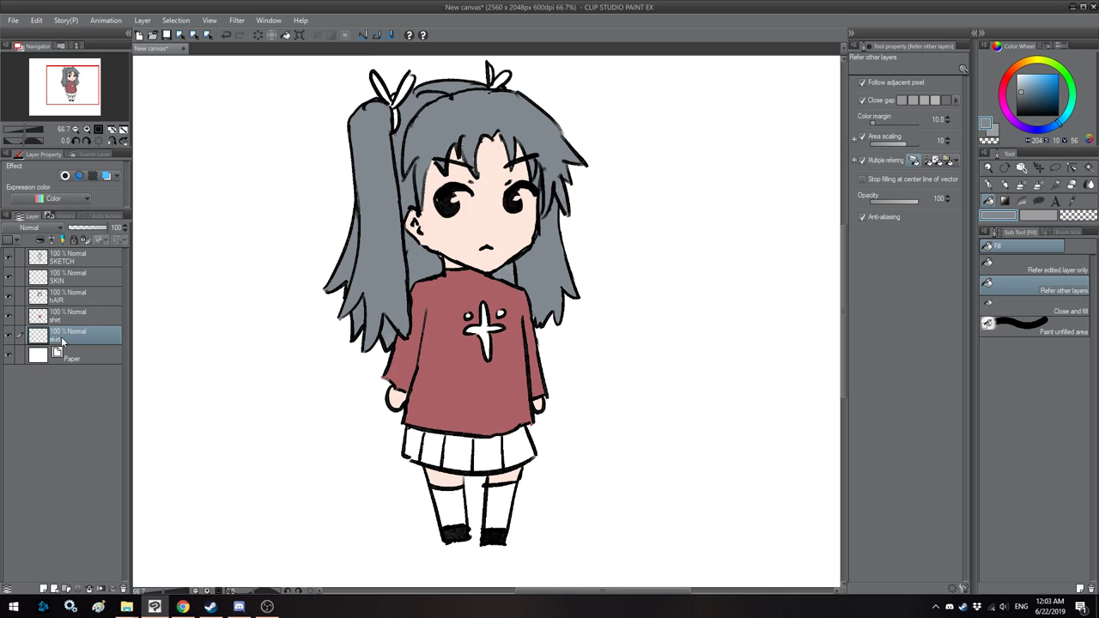
# - Fill the skirt pleats and both socks with the sampled blue-grey on the skirt layer
pyautogui.moveTo(515, 439); pyautogui.dragTo(409, 446)
pyautogui.moveTo(477, 469); pyautogui.dragTo(474, 441)
pyautogui.click(453, 472)
pyautogui.click(498, 471)
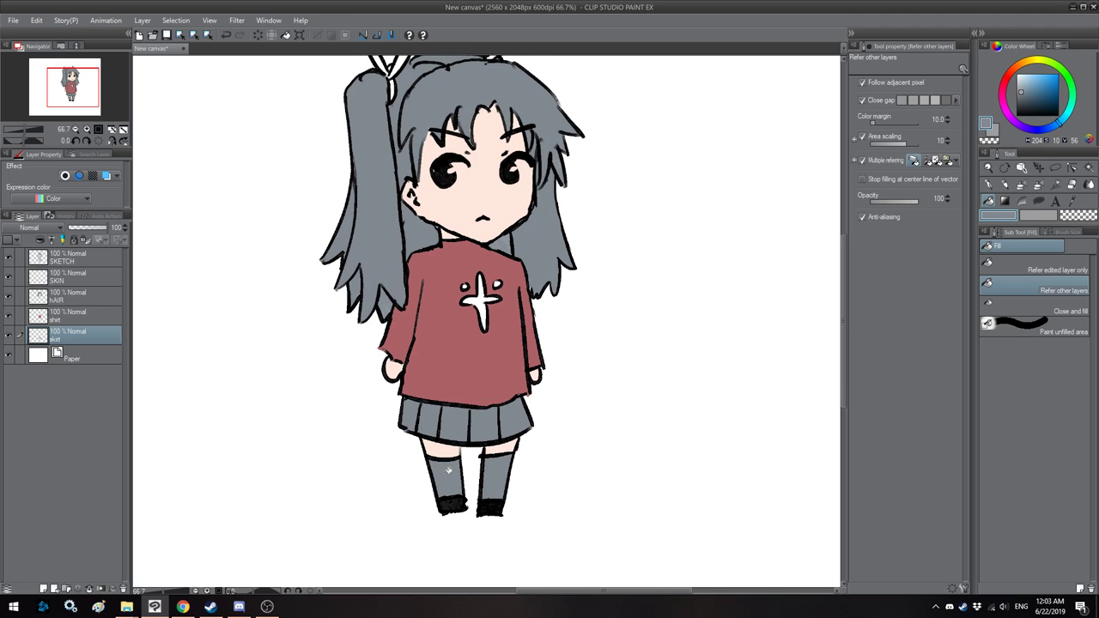
pyautogui.scroll(-2, 448, 468)
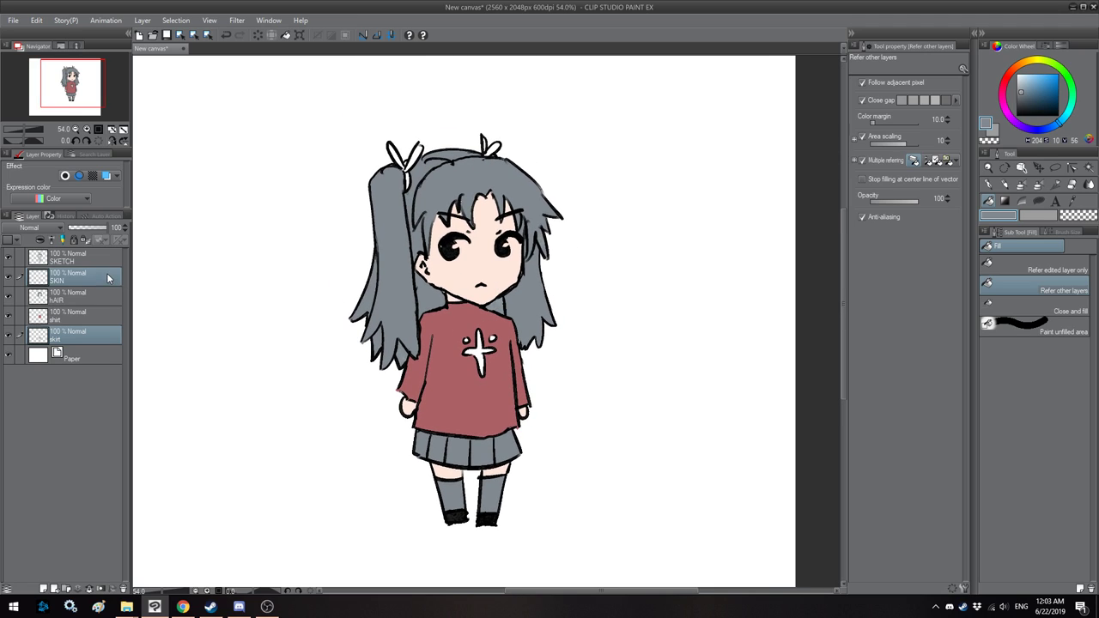
# - Add a layer named eyes directly above the SKIN layer
pyautogui.click(106, 273)
pyautogui.click(45, 586)
pyautogui.doubleClick(57, 281)
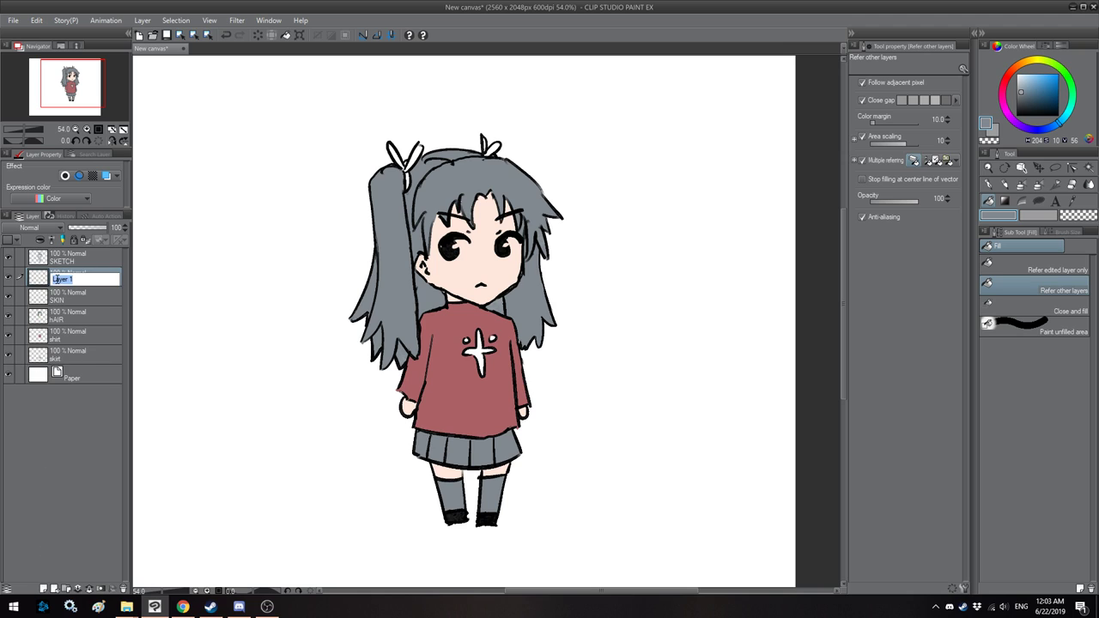
pyautogui.write('eyes')
pyautogui.press('Return')
# - Paint the whites of both eyes in white on the eyes layer with the Concept1 brush at size 20
pyautogui.scroll(4, 447, 245)
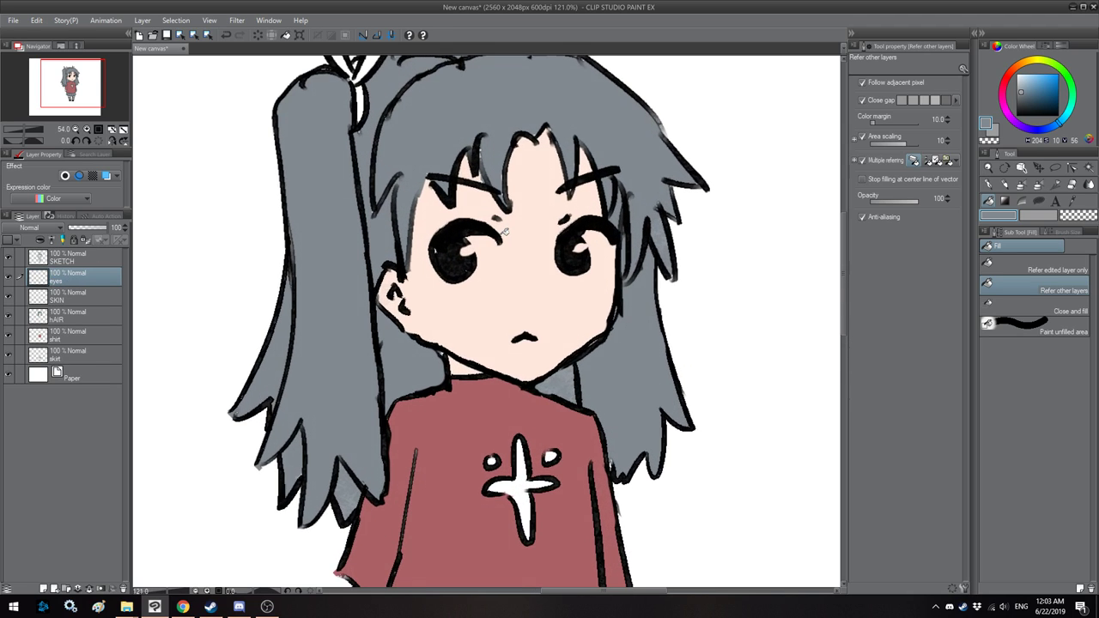
pyautogui.click(1020, 184)
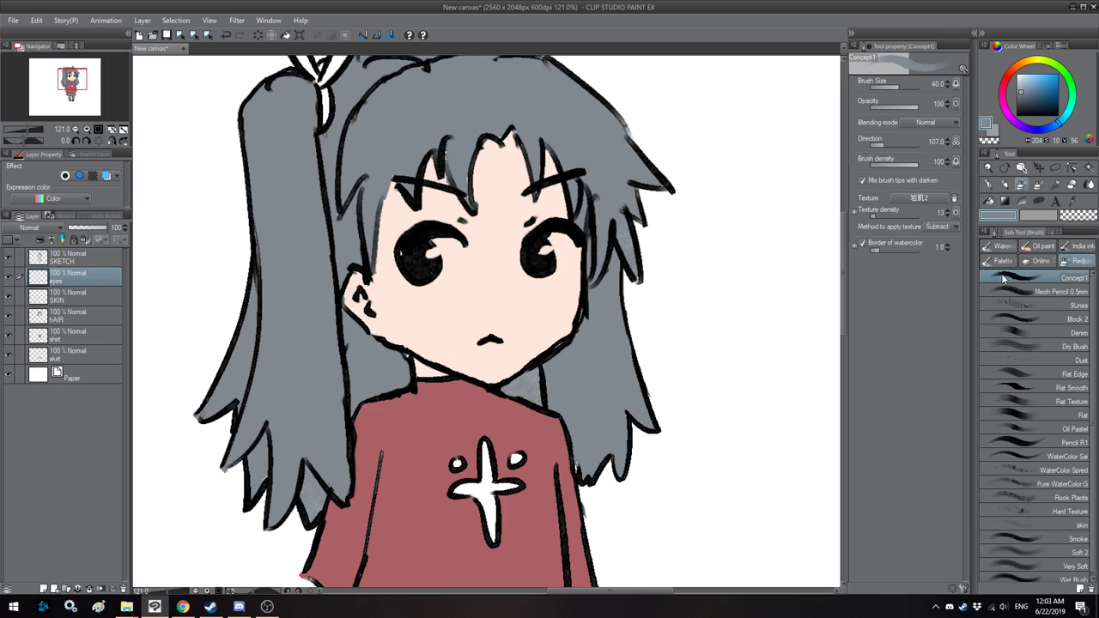
pyautogui.keyDown('alt'); pyautogui.click(702, 249); pyautogui.keyUp('alt')
pyautogui.press('[')
pyautogui.press('[')
pyautogui.moveTo(544, 247); pyautogui.dragTo(558, 246)
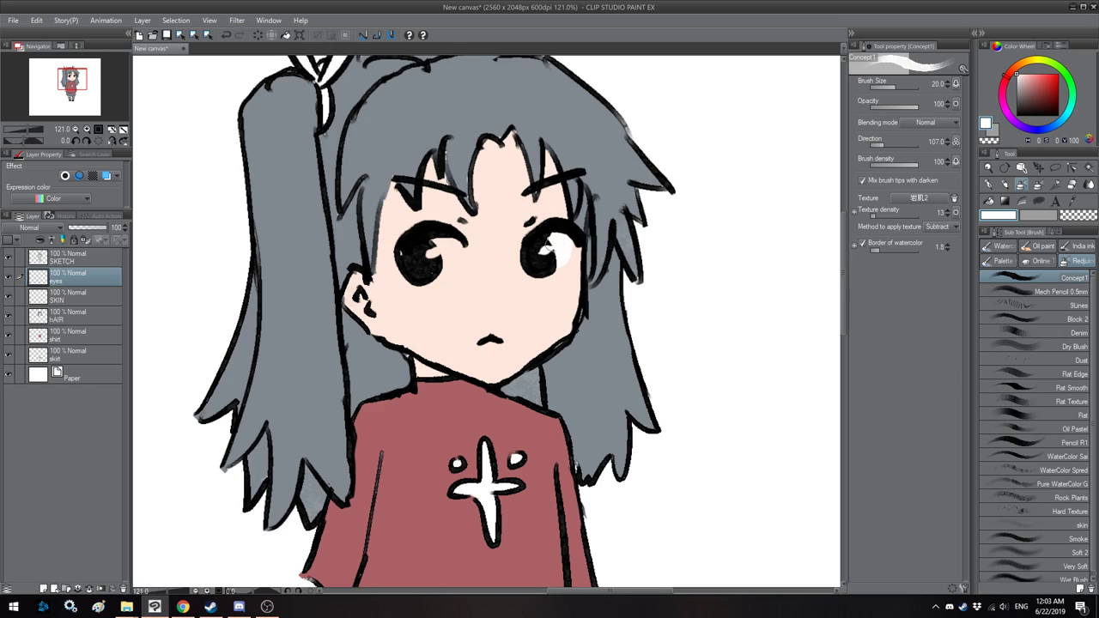
pyautogui.moveTo(427, 250)
pyautogui.mouseDown()
pyautogui.moveTo(436, 244)
pyautogui.moveTo(448, 258)
pyautogui.moveTo(436, 267)
pyautogui.moveTo(429, 260)
pyautogui.moveTo(453, 262)
pyautogui.mouseUp()
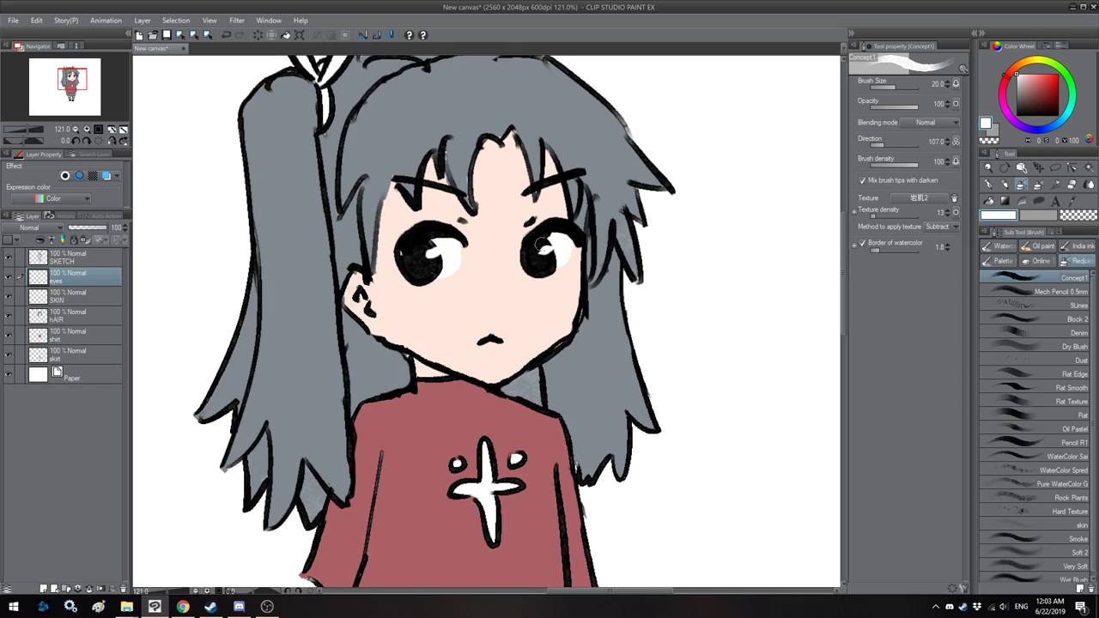
# - Touch up the white highlights and whites of both eyes, enlarging the brush to size 25
pyautogui.moveTo(543, 243); pyautogui.dragTo(555, 241)
pyautogui.scroll(-2, 496, 255)
pyautogui.press('h')
pyautogui.scroll(-1, 485, 255)
pyautogui.press('h')
pyautogui.moveTo(464, 261); pyautogui.dragTo(475, 261)
pyautogui.scroll(2, 474, 261)
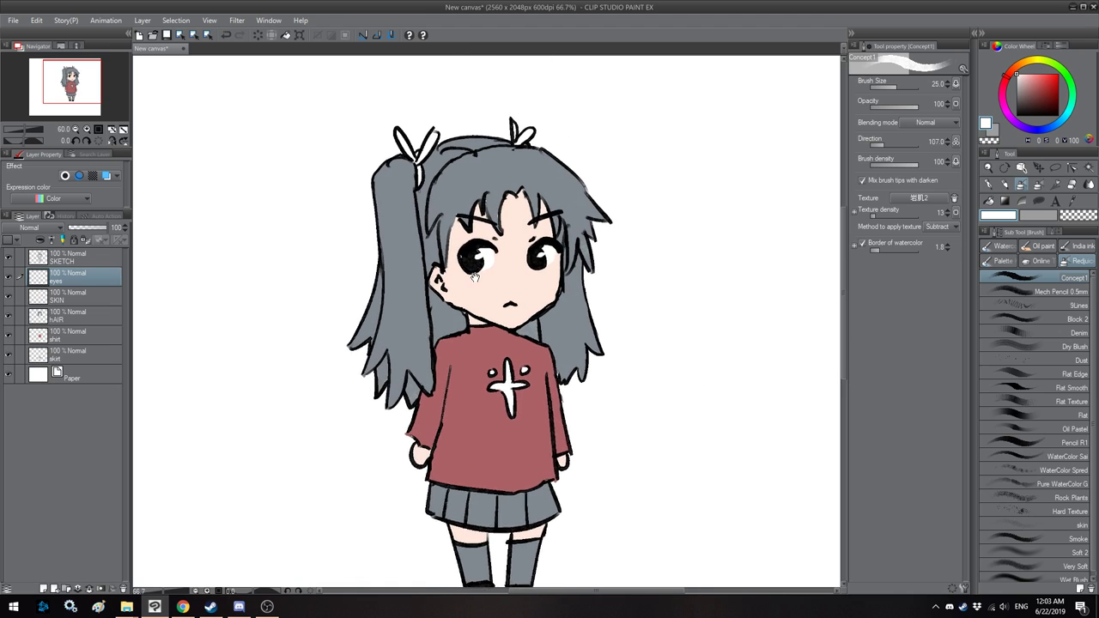
pyautogui.scroll(2, 478, 227)
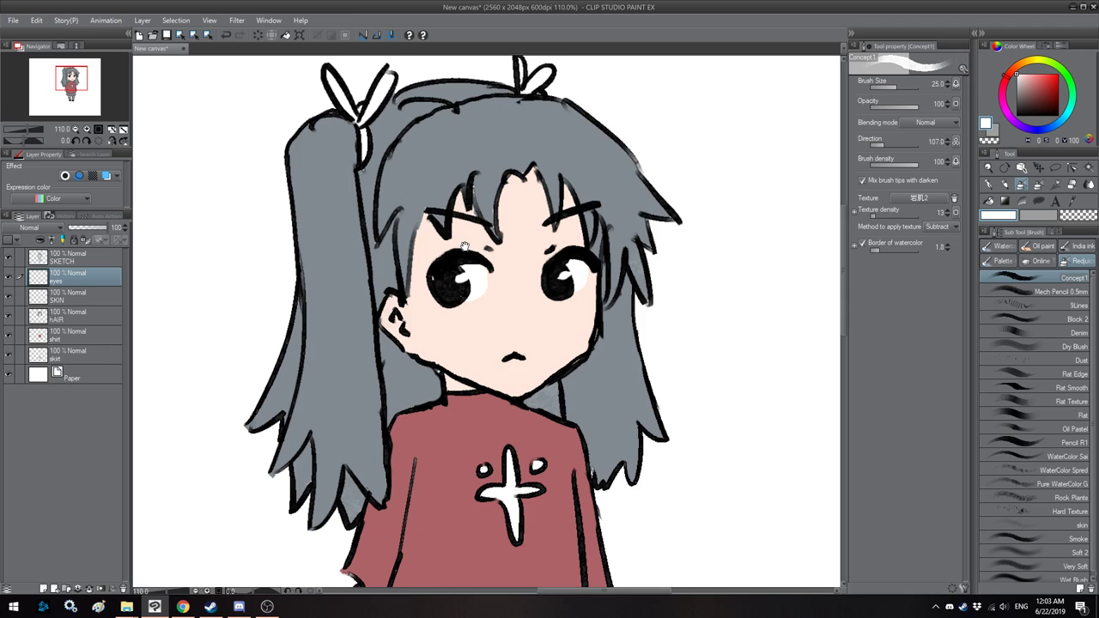
# - Add a layer named hair clip between the hAIR and shirt layers
pyautogui.moveTo(427, 214); pyautogui.dragTo(431, 223)
pyautogui.click(84, 259)
pyautogui.moveTo(384, 172); pyautogui.dragTo(388, 186)
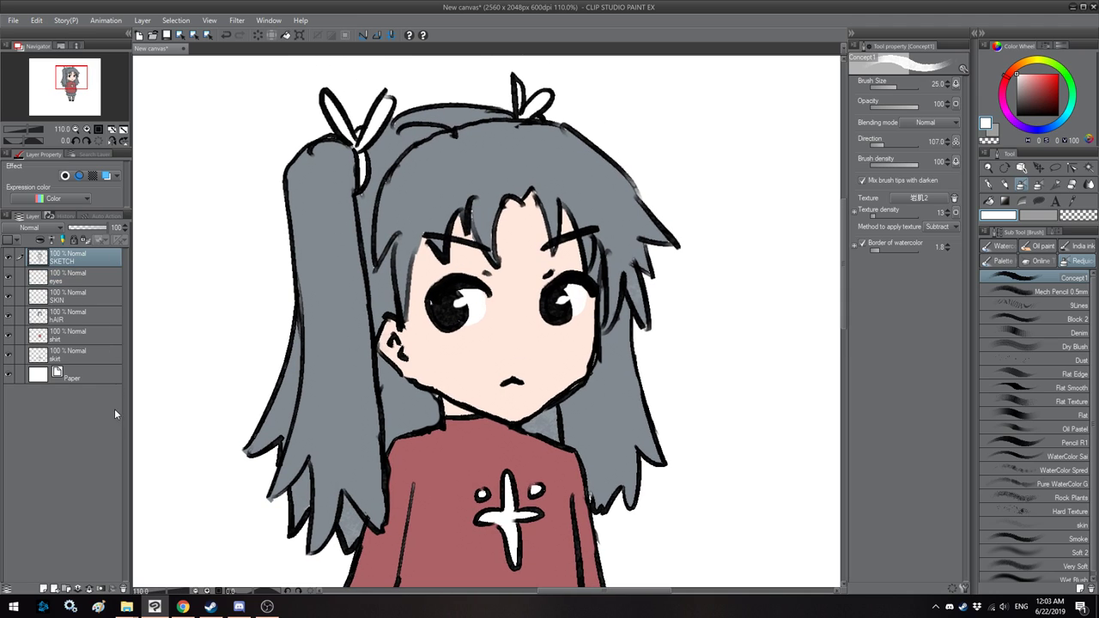
pyautogui.click(82, 314)
pyautogui.click(77, 335)
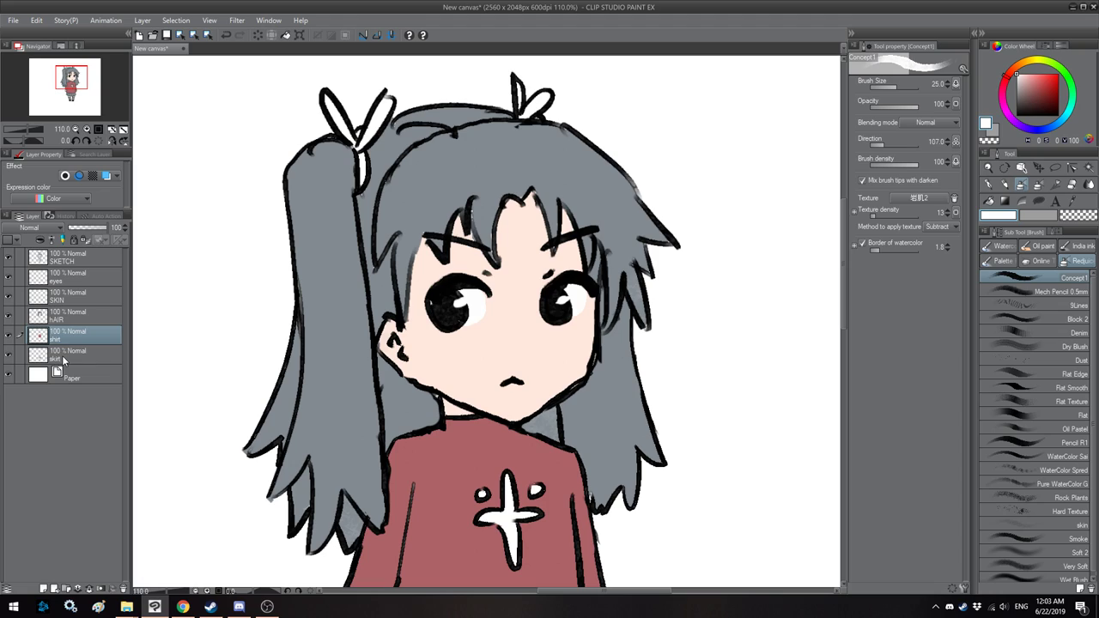
pyautogui.click(44, 589)
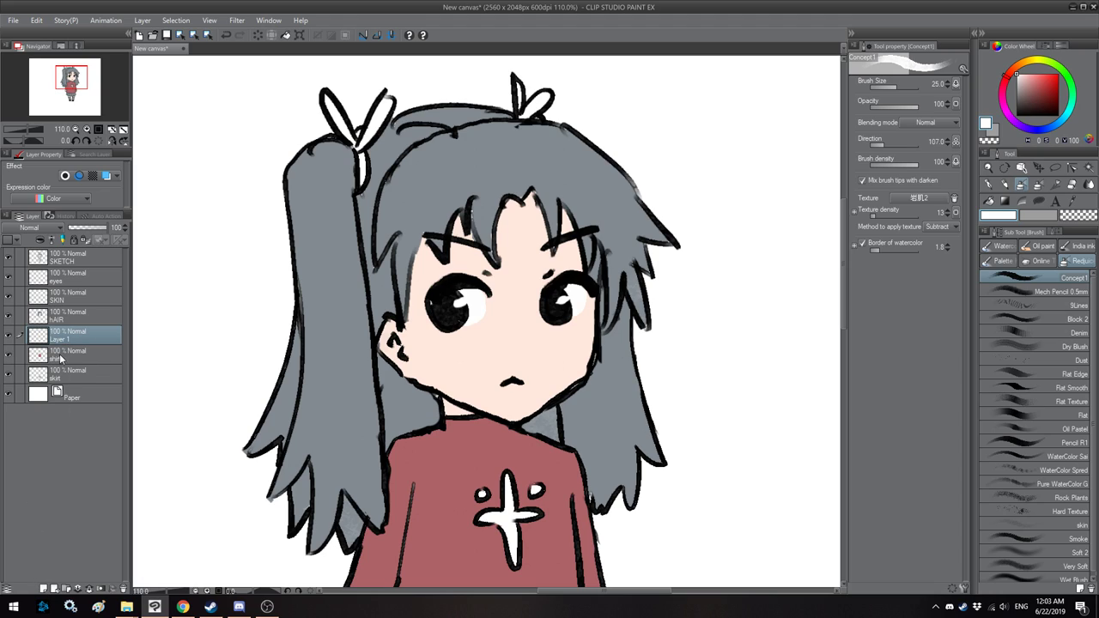
pyautogui.doubleClick(61, 341)
pyautogui.write('haird')
pyautogui.write('ir cli')
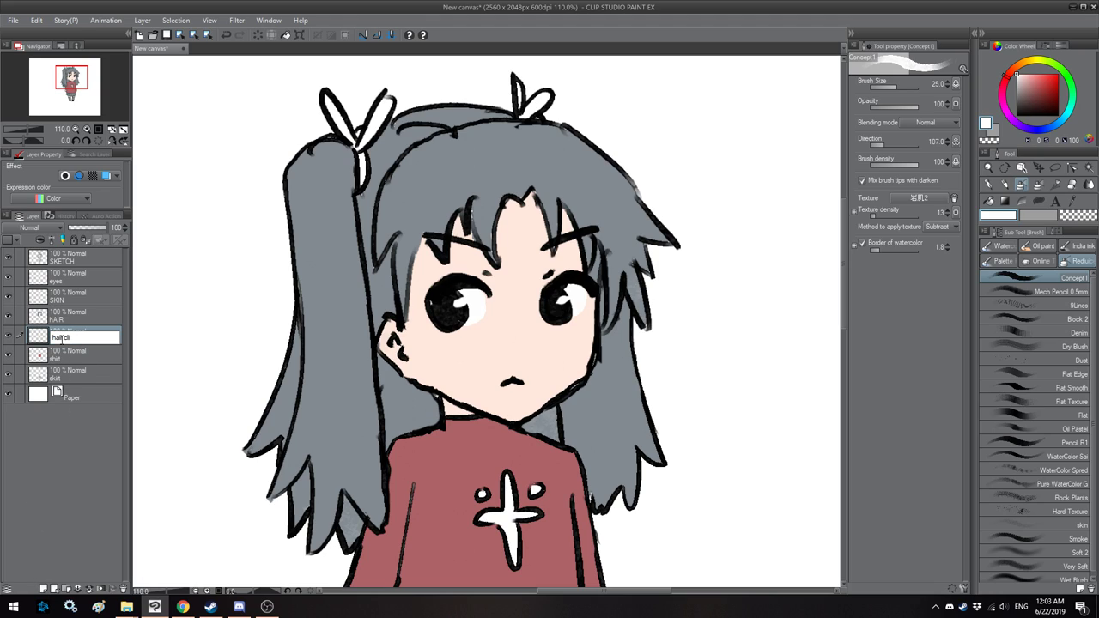
pyautogui.write('p')
pyautogui.press('Return')
# - Sample the hair's blue-grey and darken it to hue 204, saturation 11 and value 23
pyautogui.moveTo(593, 215); pyautogui.dragTo(595, 243)
pyautogui.click(1016, 104)
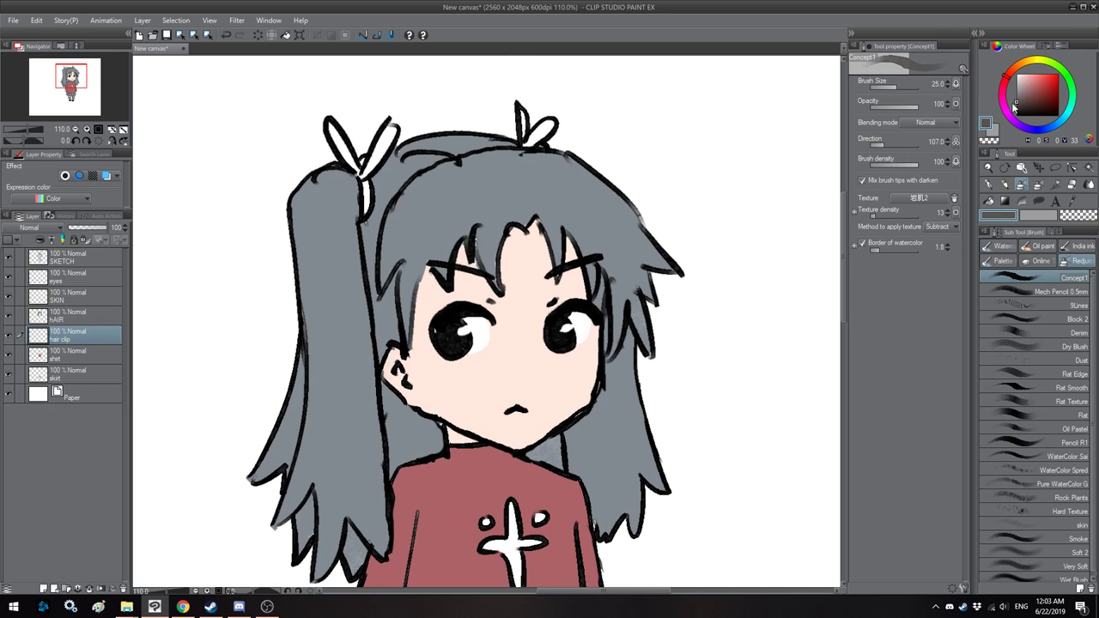
pyautogui.keyDown('alt'); pyautogui.click(591, 208); pyautogui.keyUp('alt')
pyautogui.moveTo(1020, 104); pyautogui.dragTo(1029, 111)
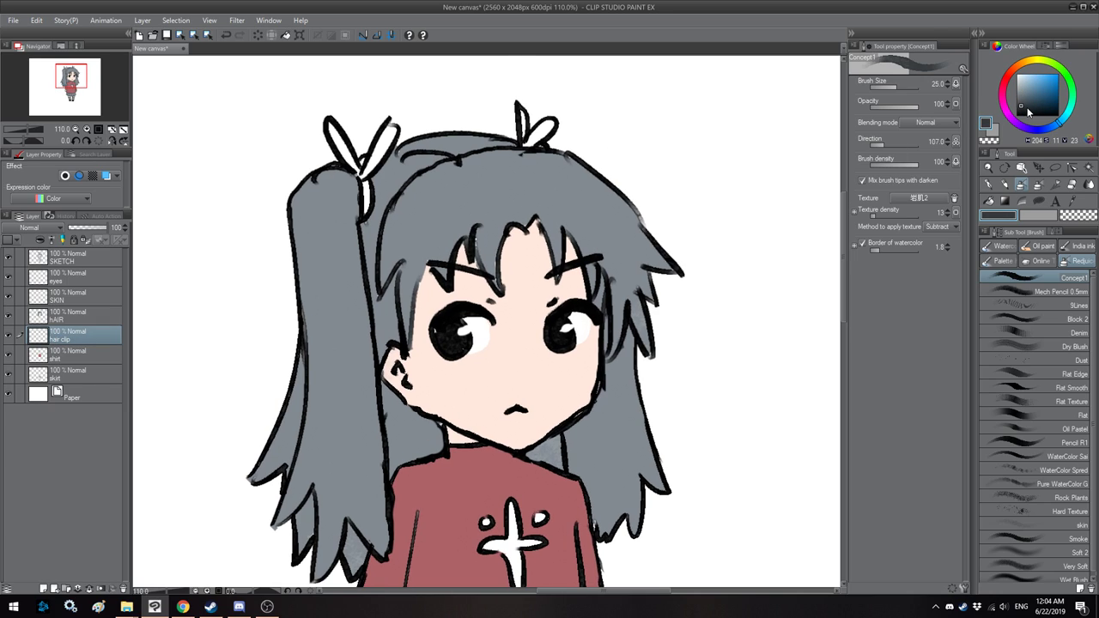
# - Paint the right hair clip dark blue-grey on the hair clip layer, reducing the brush to size 12
pyautogui.press('[')
pyautogui.press('[')
pyautogui.moveTo(549, 130)
pyautogui.mouseDown()
pyautogui.moveTo(519, 110)
pyautogui.moveTo(522, 136)
pyautogui.mouseUp()
pyautogui.press('[')
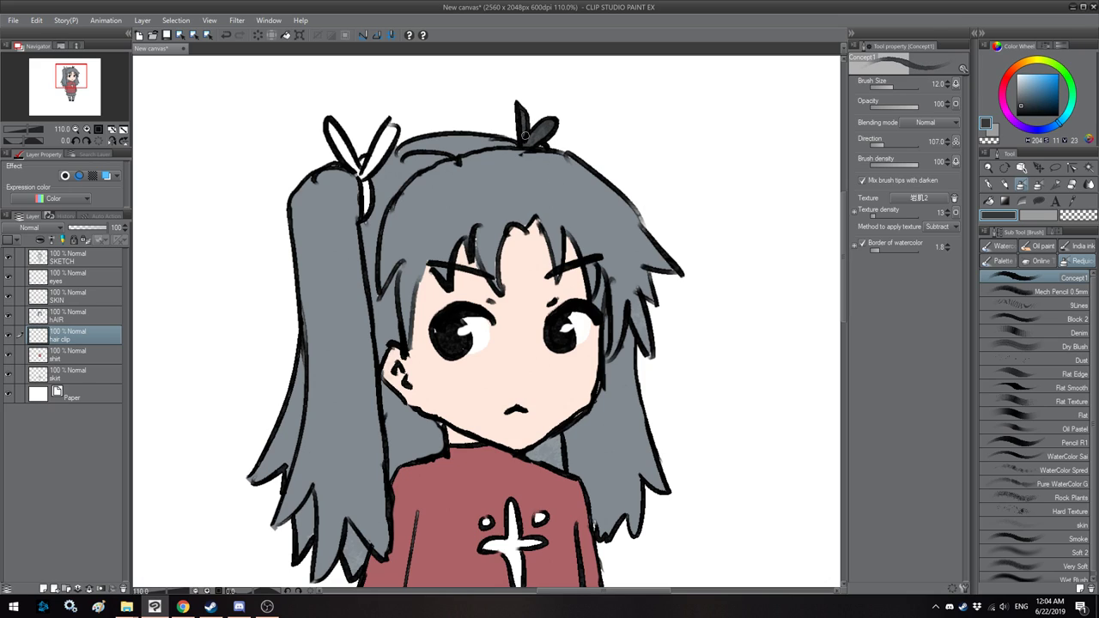
# - Paint the left hair clip's loops and hanging tail dark blue-grey, ending with the brush at size 15
pyautogui.moveTo(399, 171); pyautogui.dragTo(485, 160)
pyautogui.press(']')
pyautogui.press(']')
pyautogui.moveTo(476, 117); pyautogui.dragTo(453, 163)
pyautogui.press('[')
pyautogui.moveTo(412, 114); pyautogui.dragTo(448, 204)
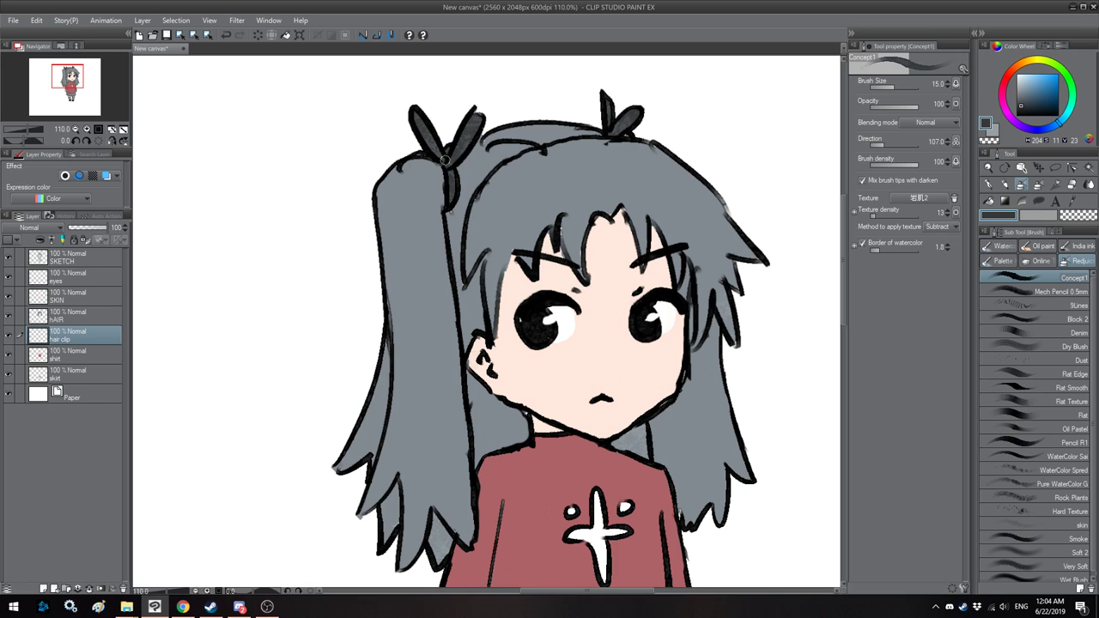
# - Save the drawing as rin_test123 in CLIP STUDIO FORMAT in the Photoshop pictures folder
pyautogui.scroll(-1, 444, 161)
pyautogui.scroll(-5, 445, 163)
pyautogui.scroll(-1, 503, 209)
pyautogui.scroll(1, 503, 209)
pyautogui.moveTo(613, 169); pyautogui.dragTo(597, 162)
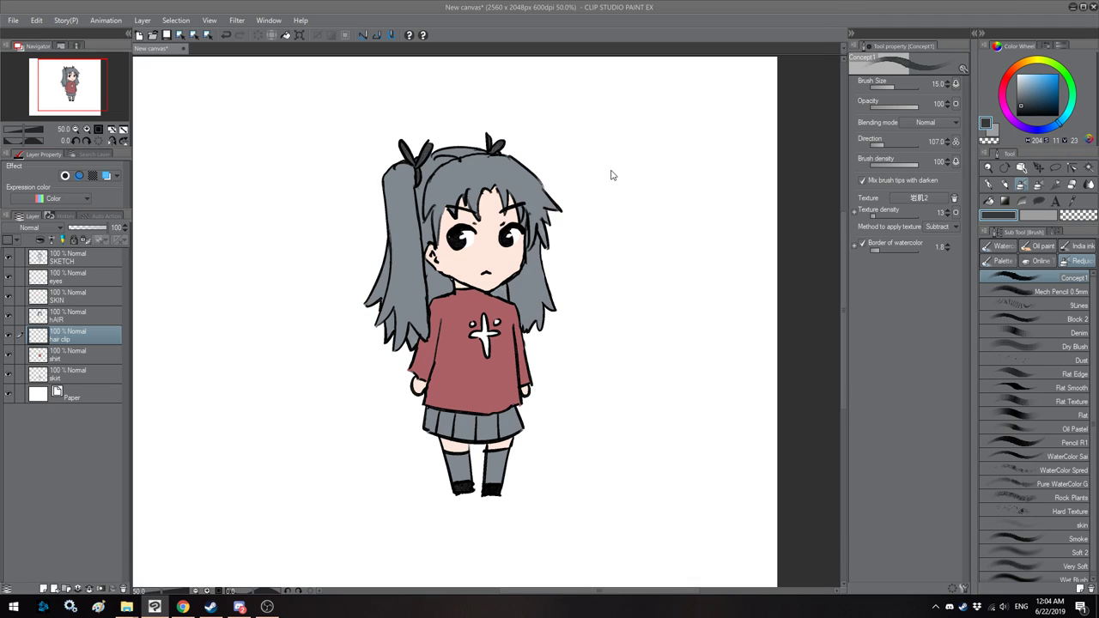
pyautogui.hotkey('ctrl', 's')
pyautogui.write('rin_te')
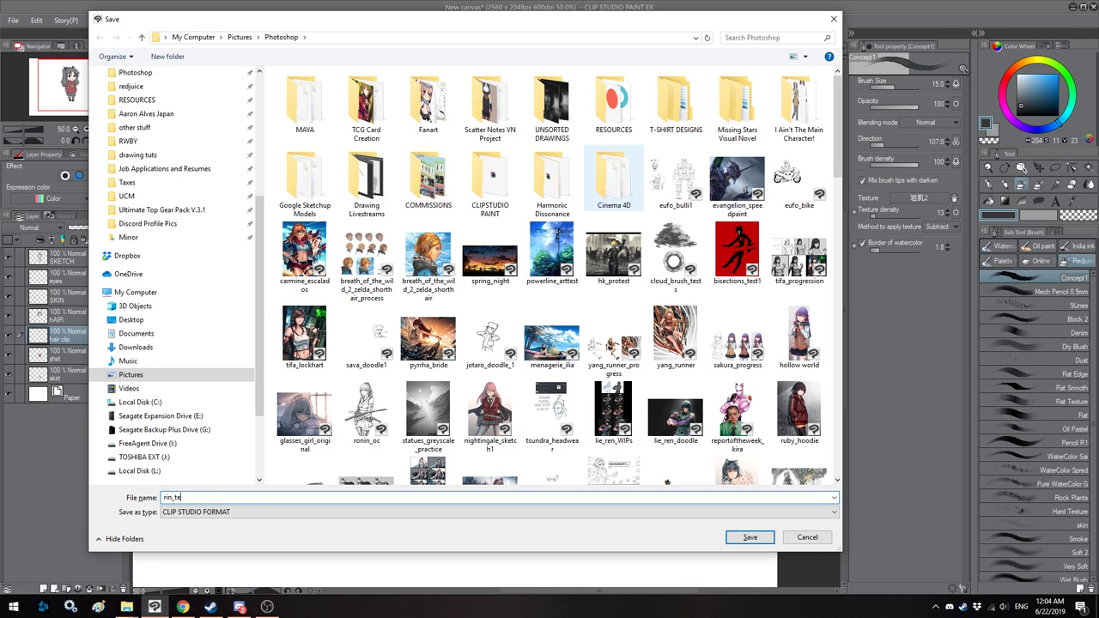
pyautogui.write('st123')
pyautogui.press('Return')
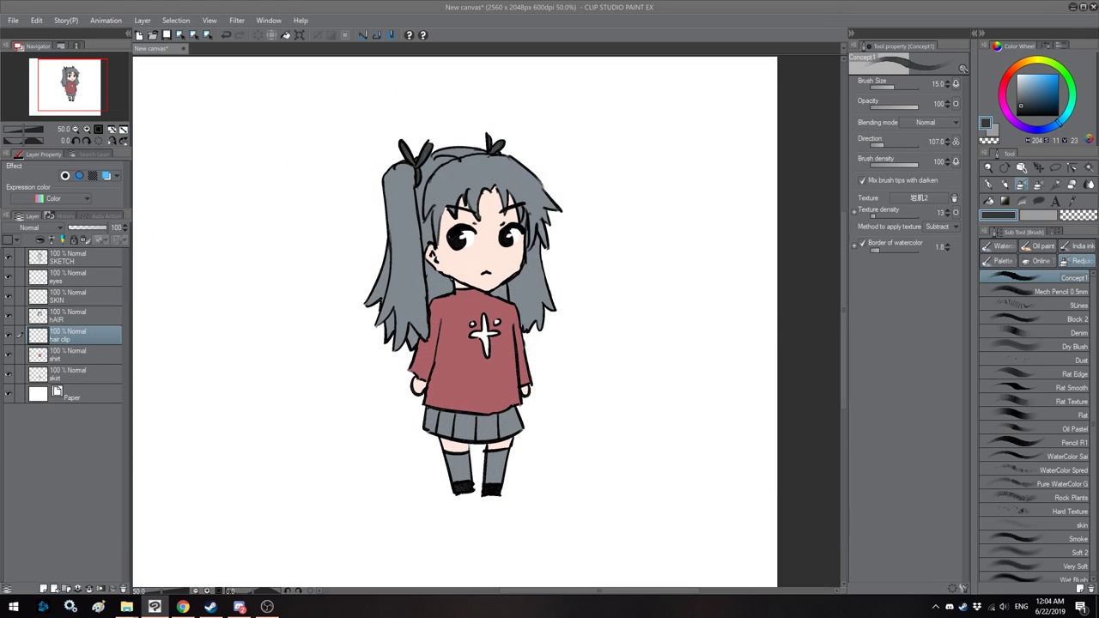